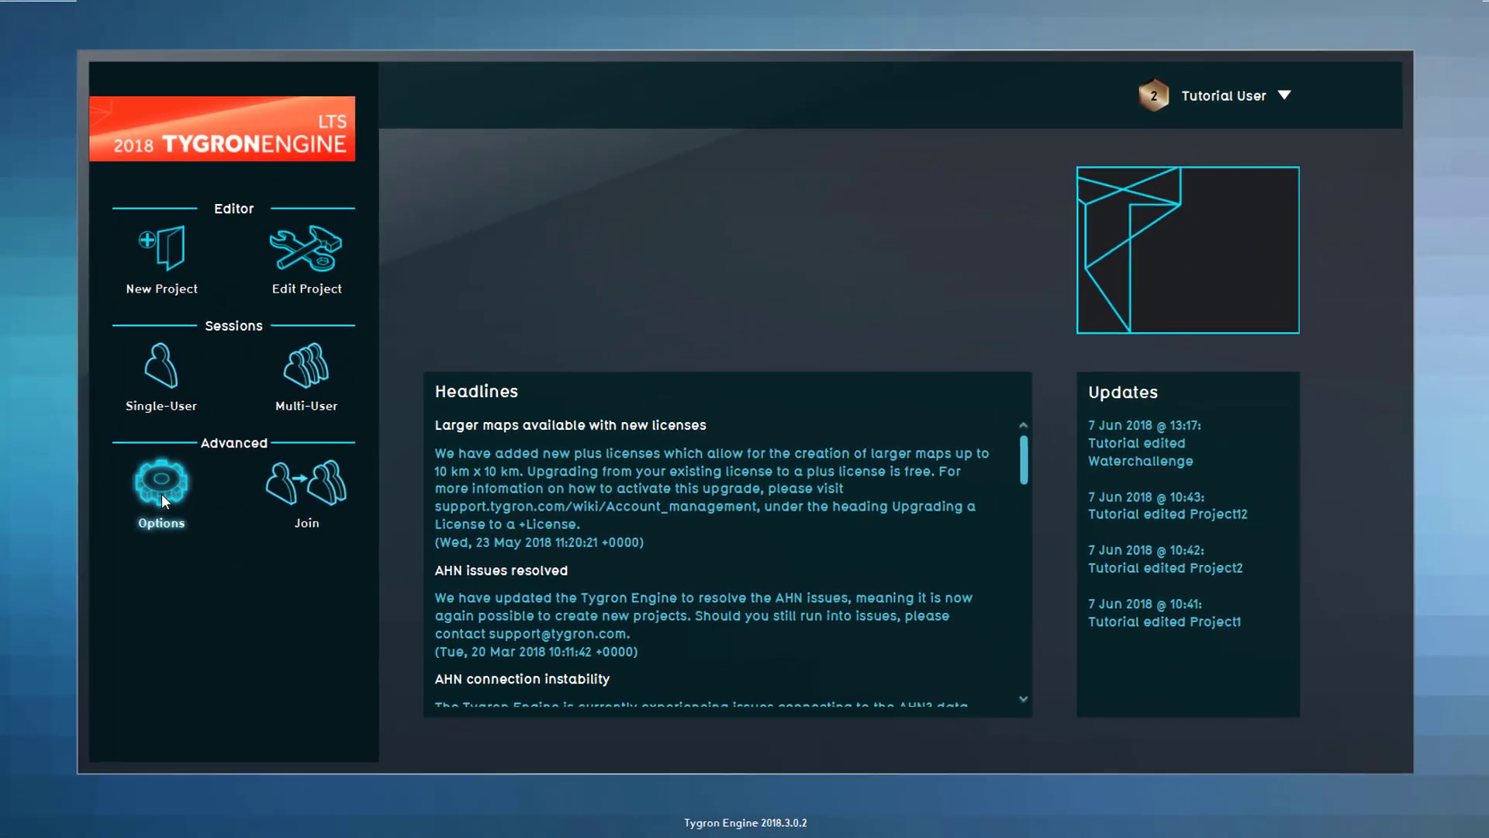
- Browse the domain's license, users and saved projects, ending on Active Sessions with the Waterchallenge session
left_click(283, 408)
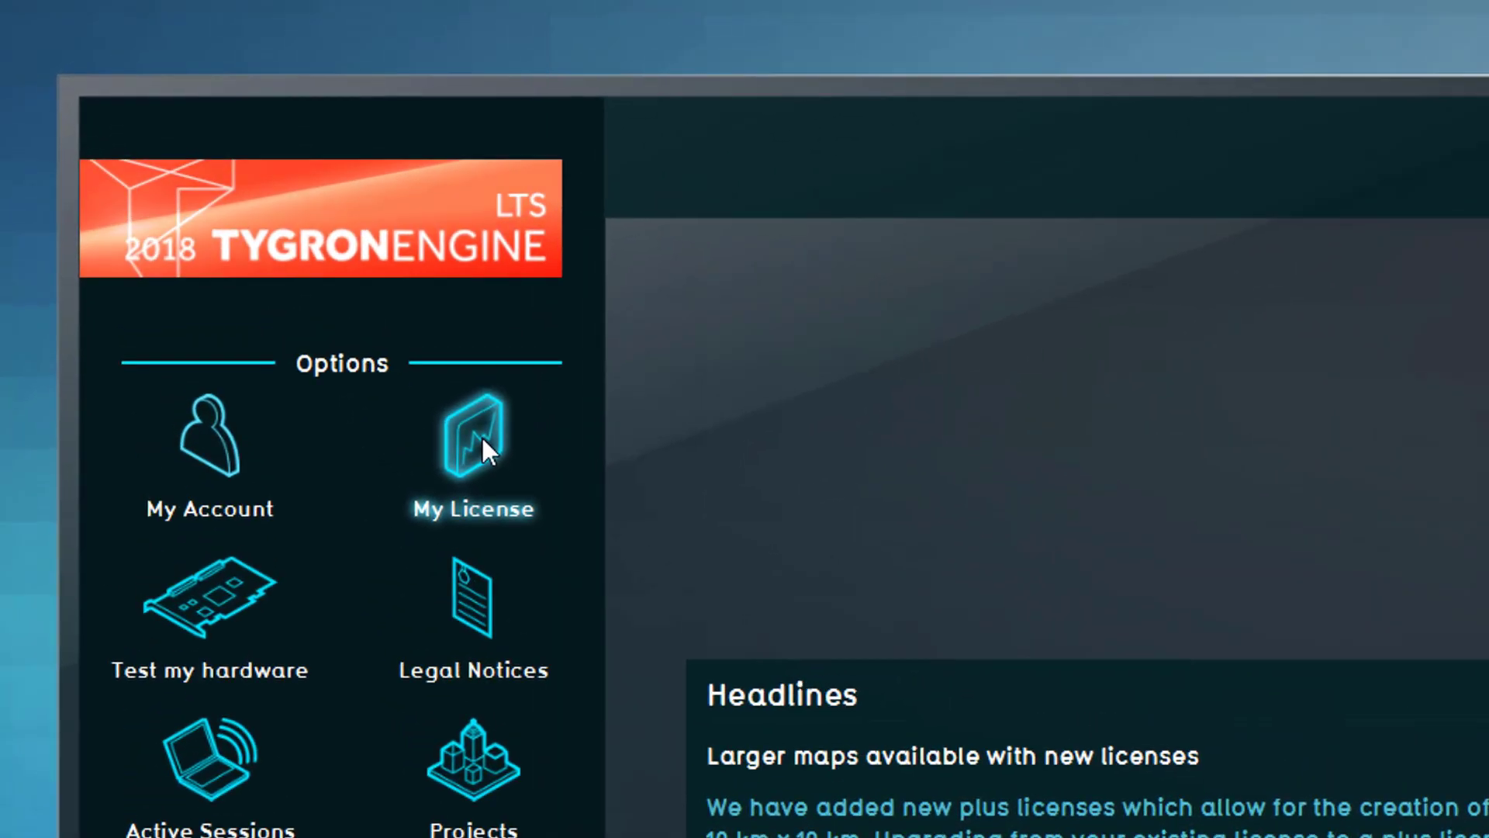
left_click(478, 438)
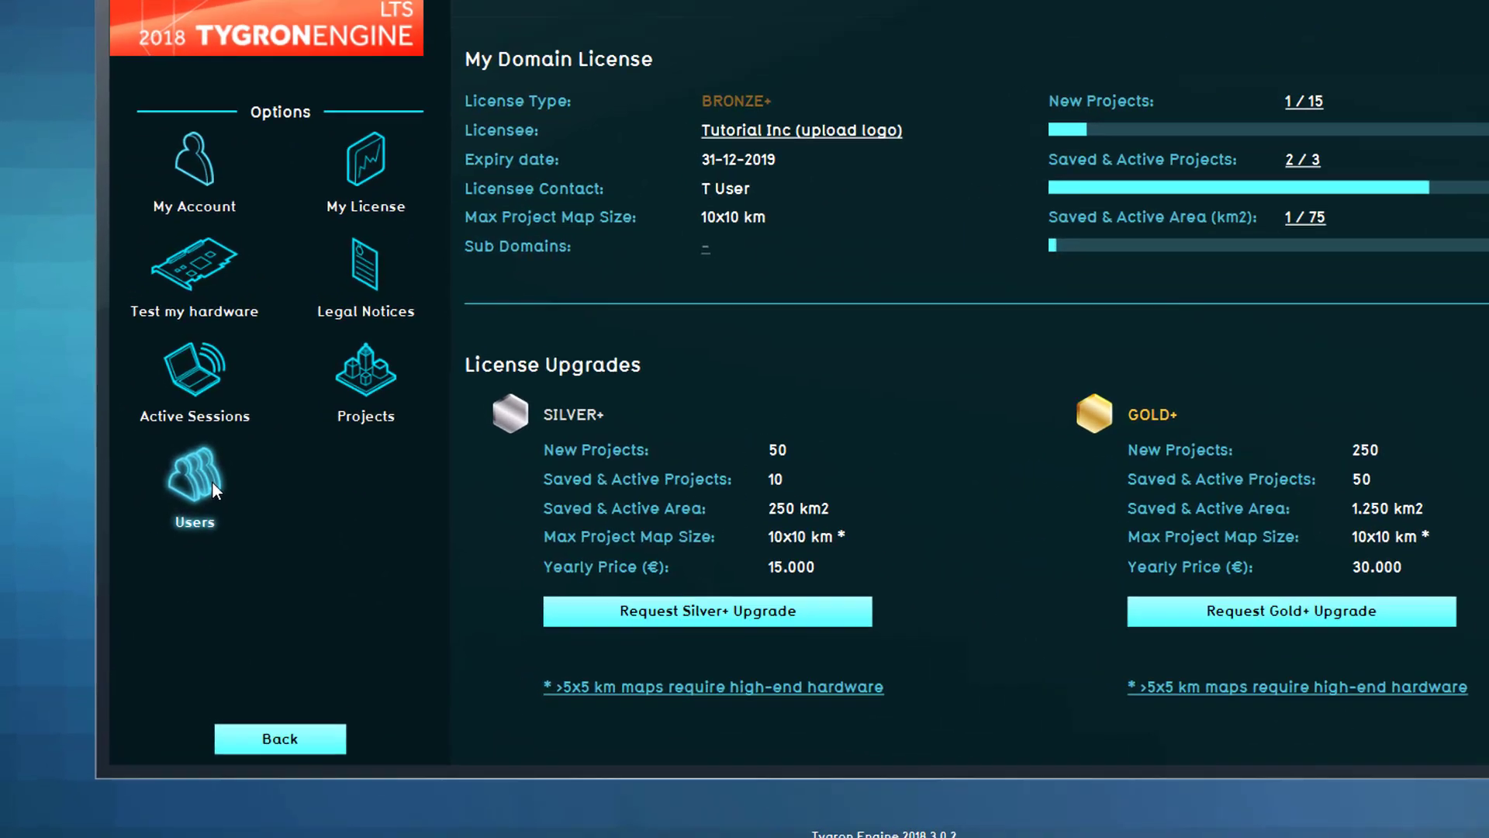
left_click(173, 520)
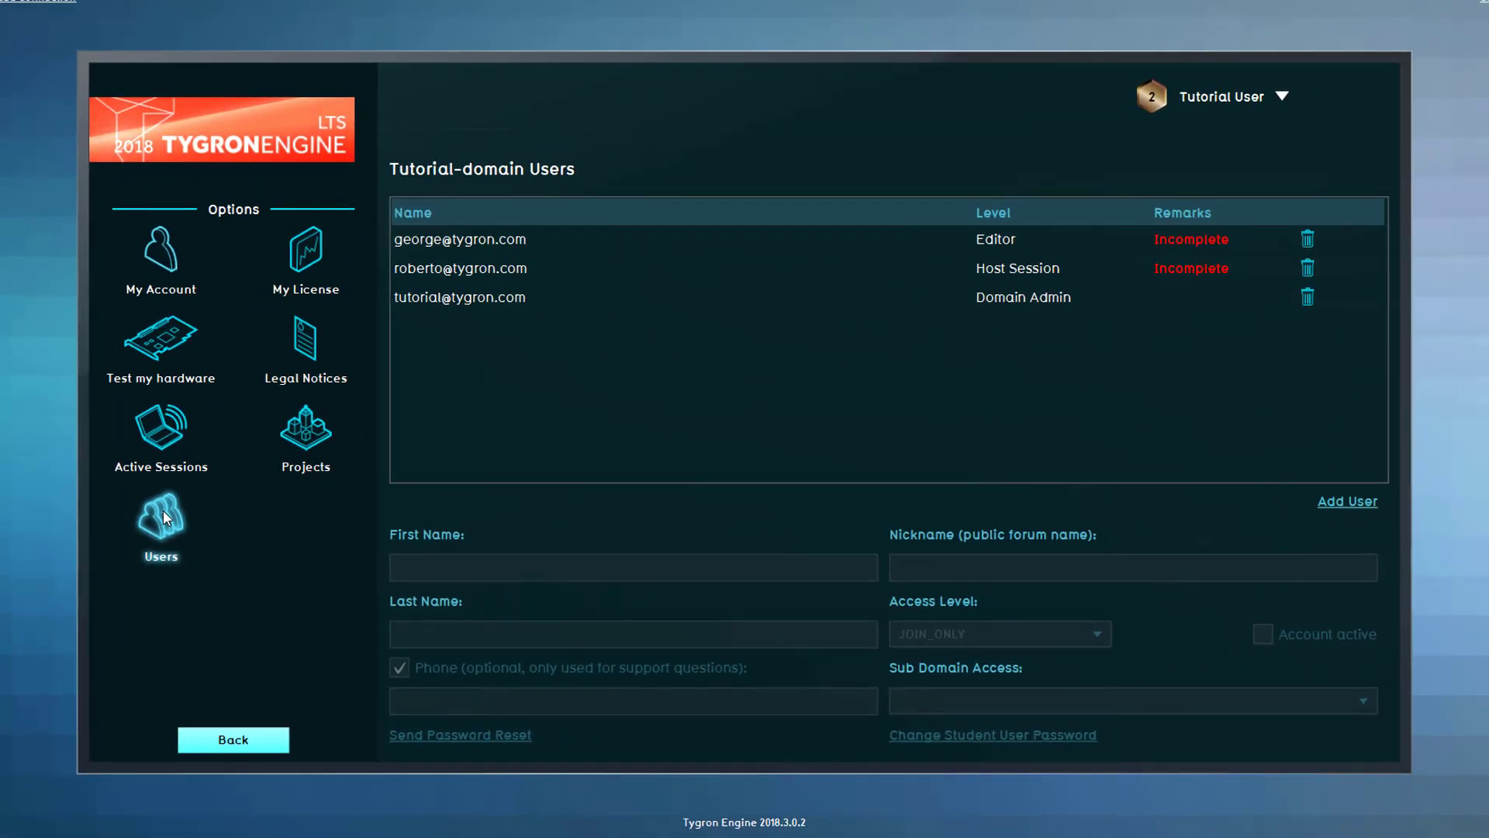
left_click(307, 431)
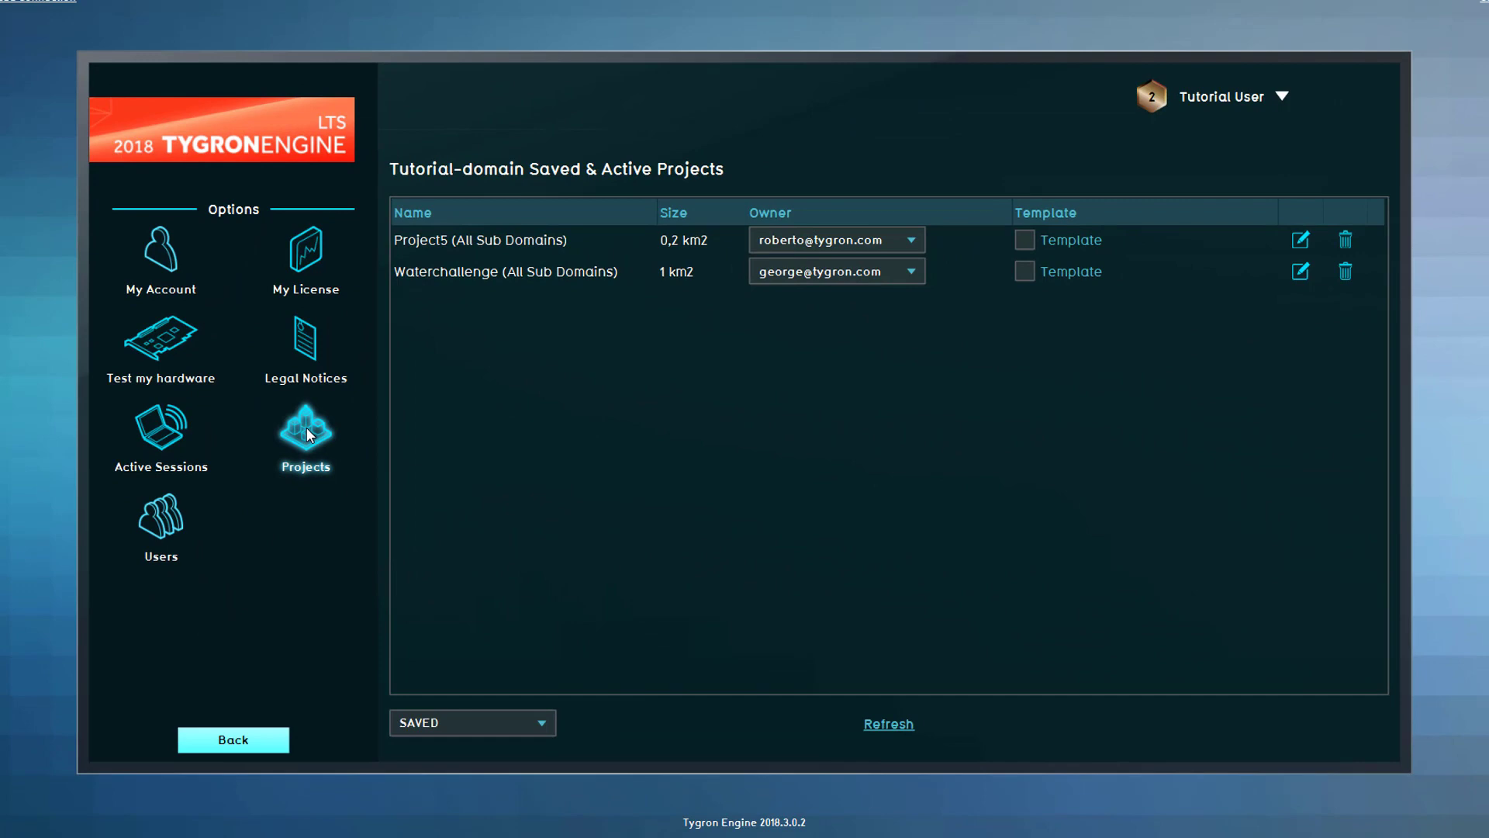
left_click(161, 428)
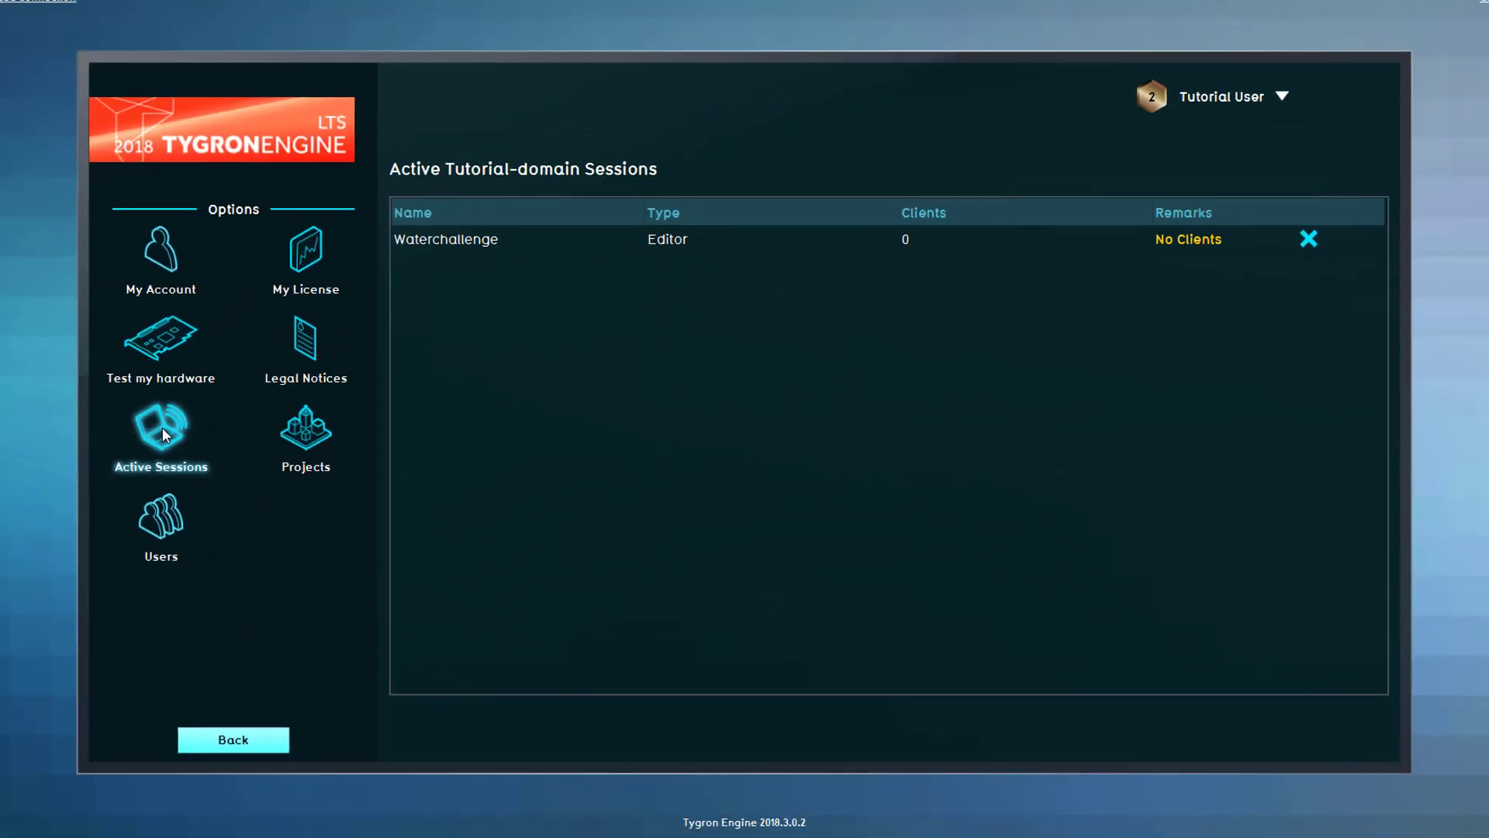
- Change the first domain user's access level from EDITOR to HOST_SESSION
left_click(164, 513)
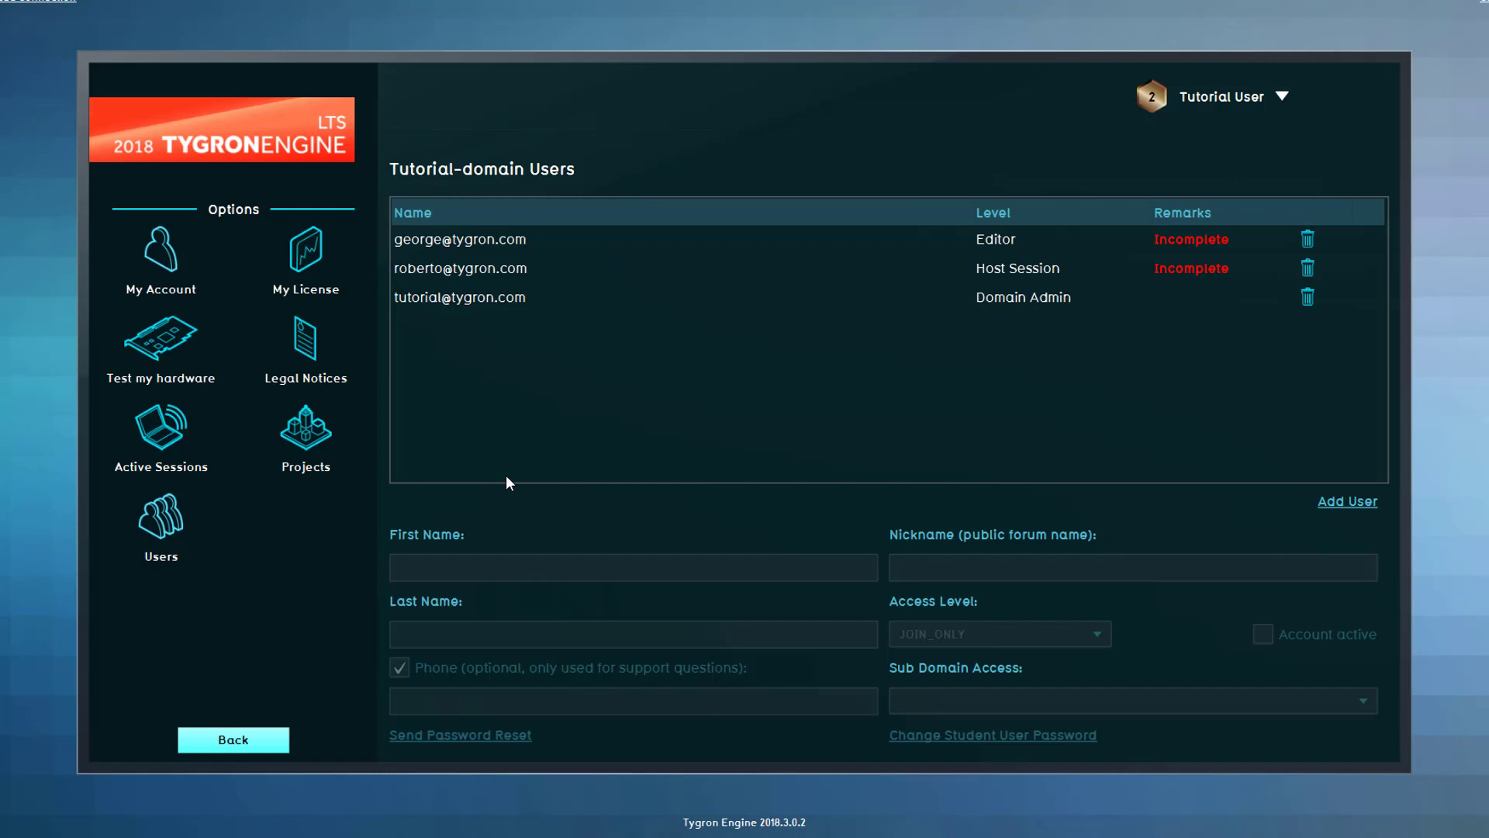
left_click(586, 237)
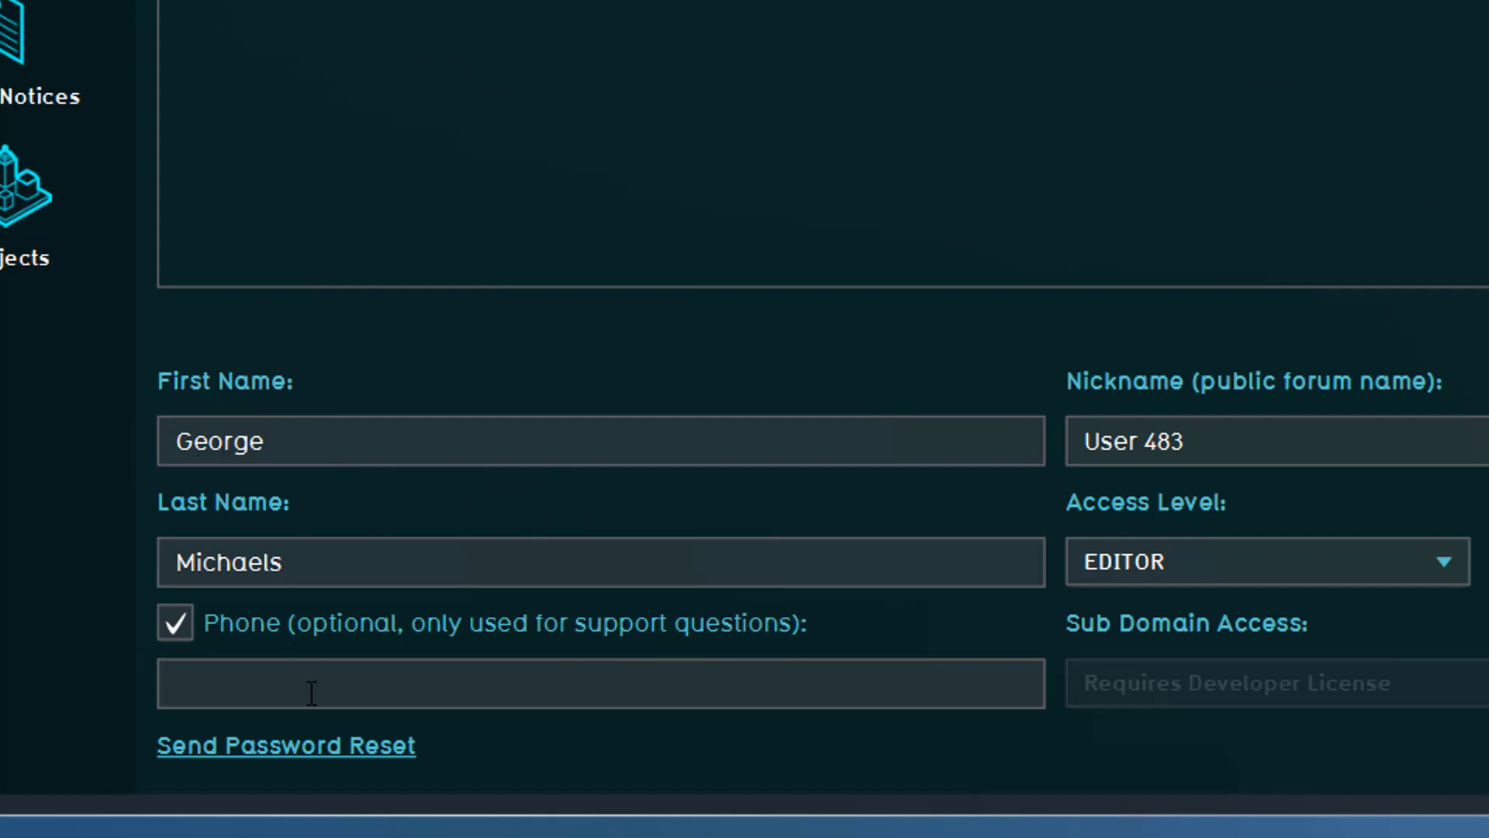
left_click(1350, 572)
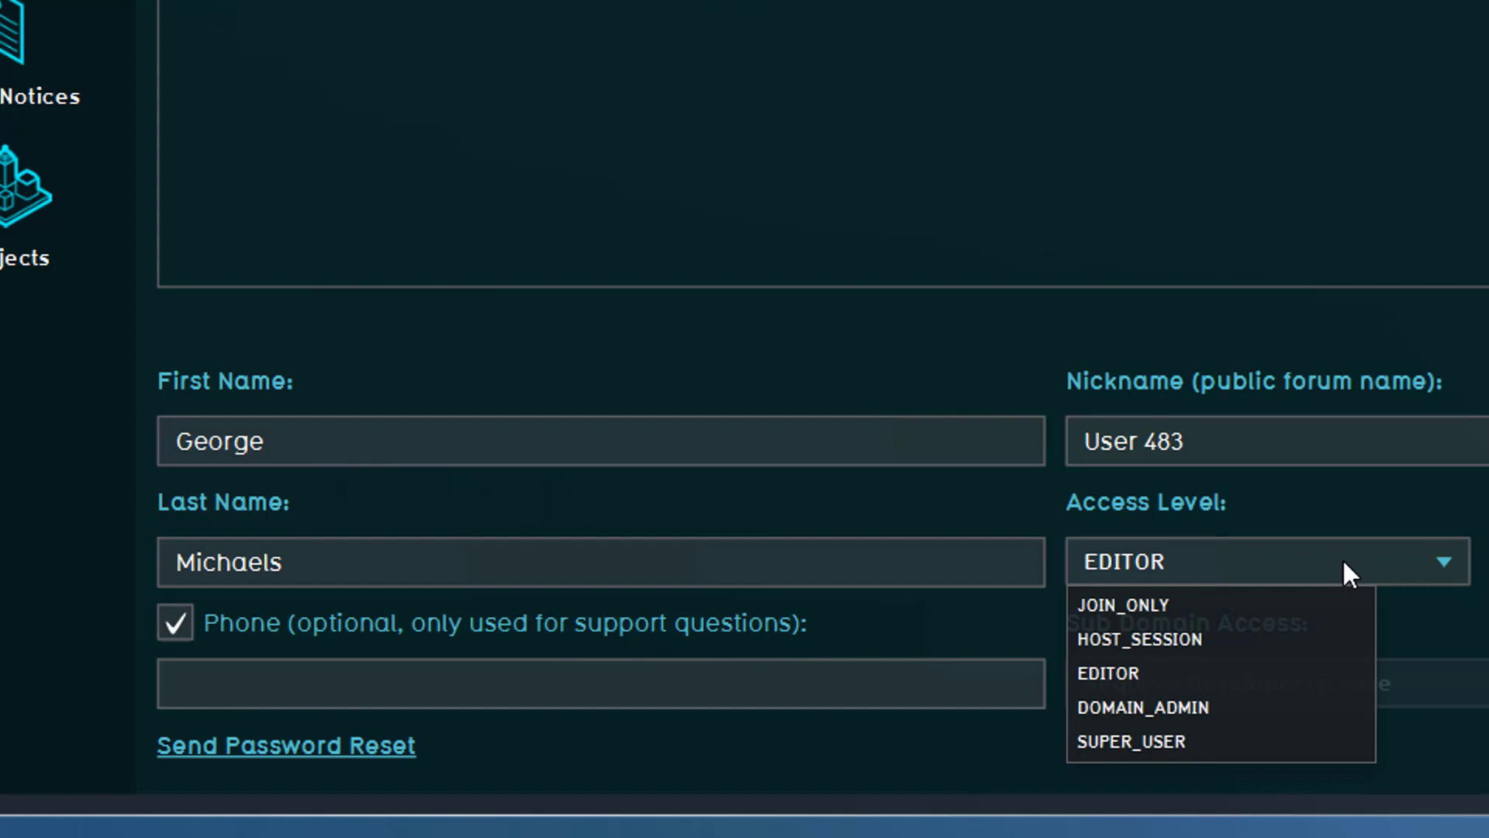
left_click(1233, 646)
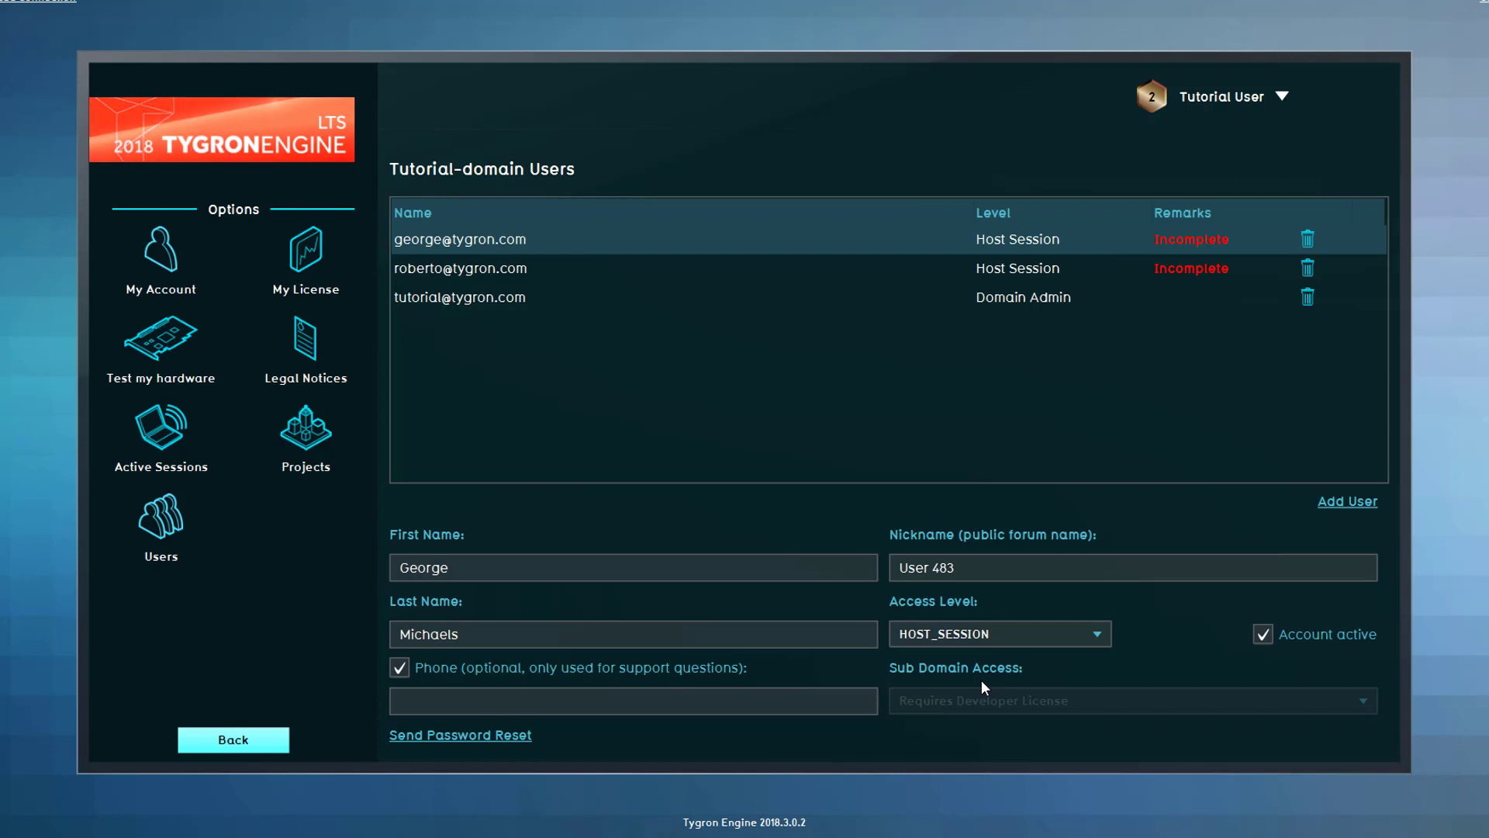
left_click(1007, 635)
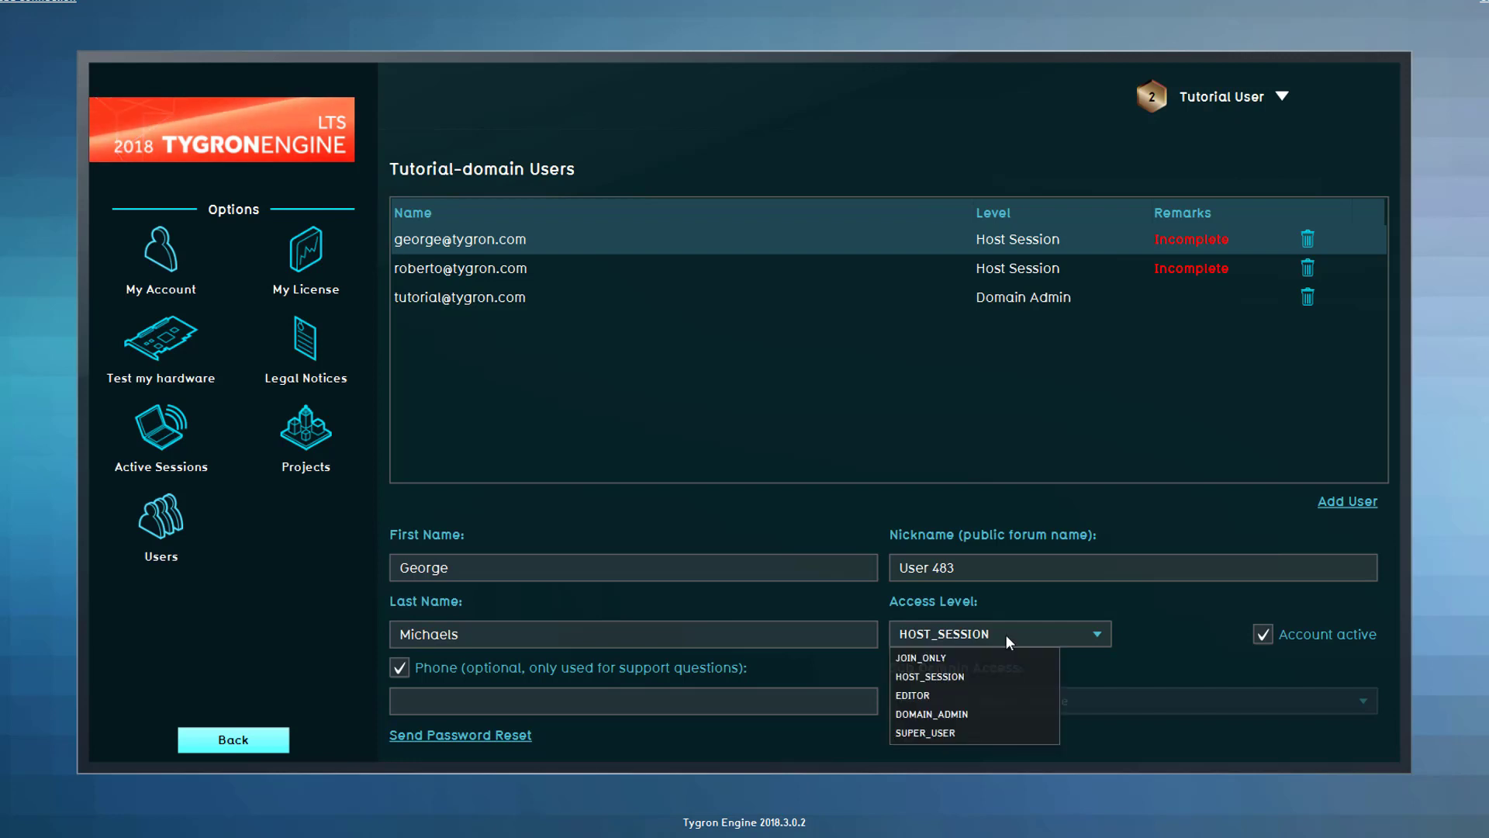
left_click(1007, 693)
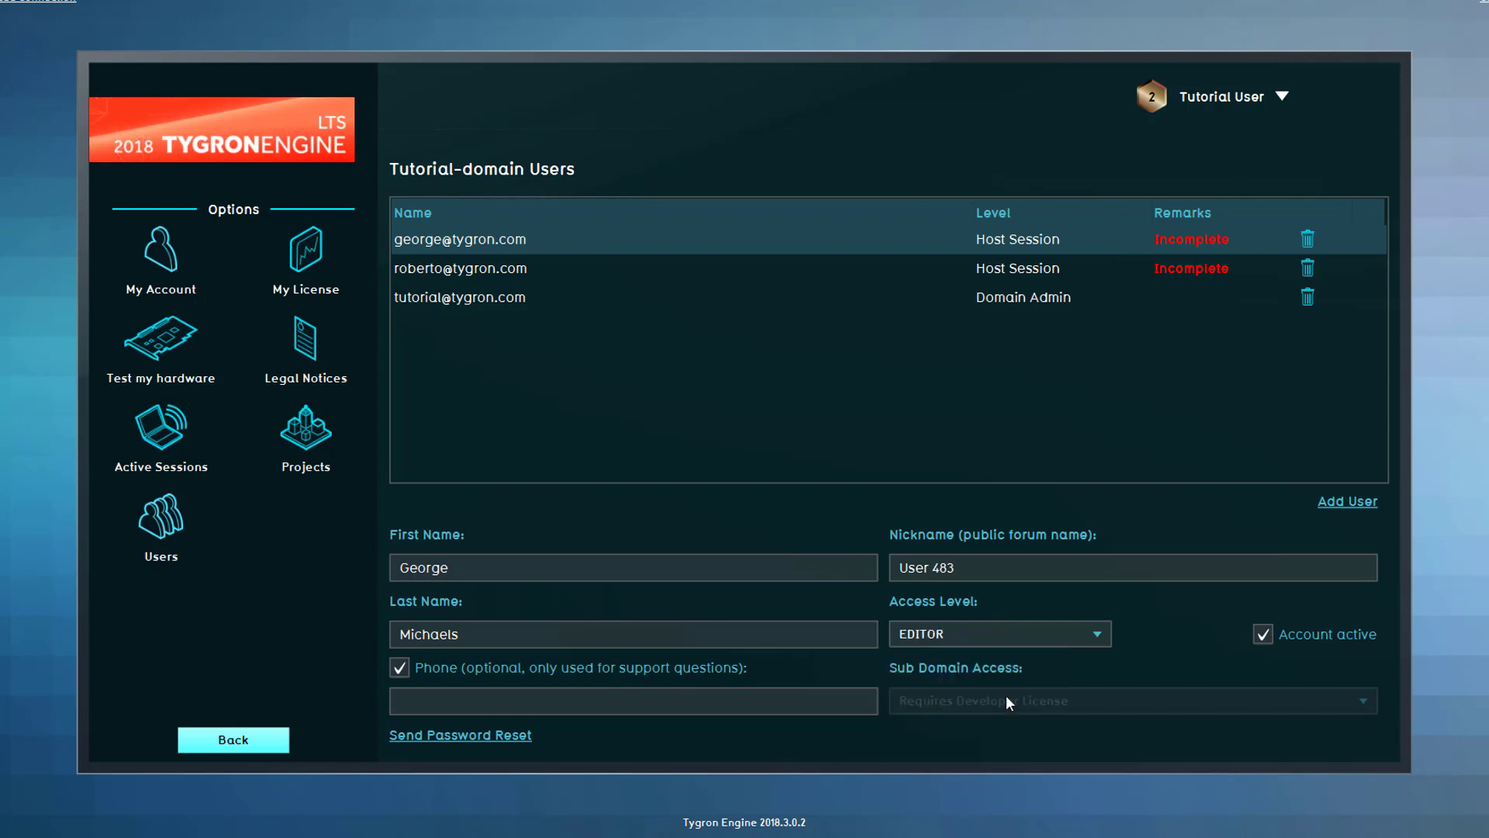
left_click(998, 643)
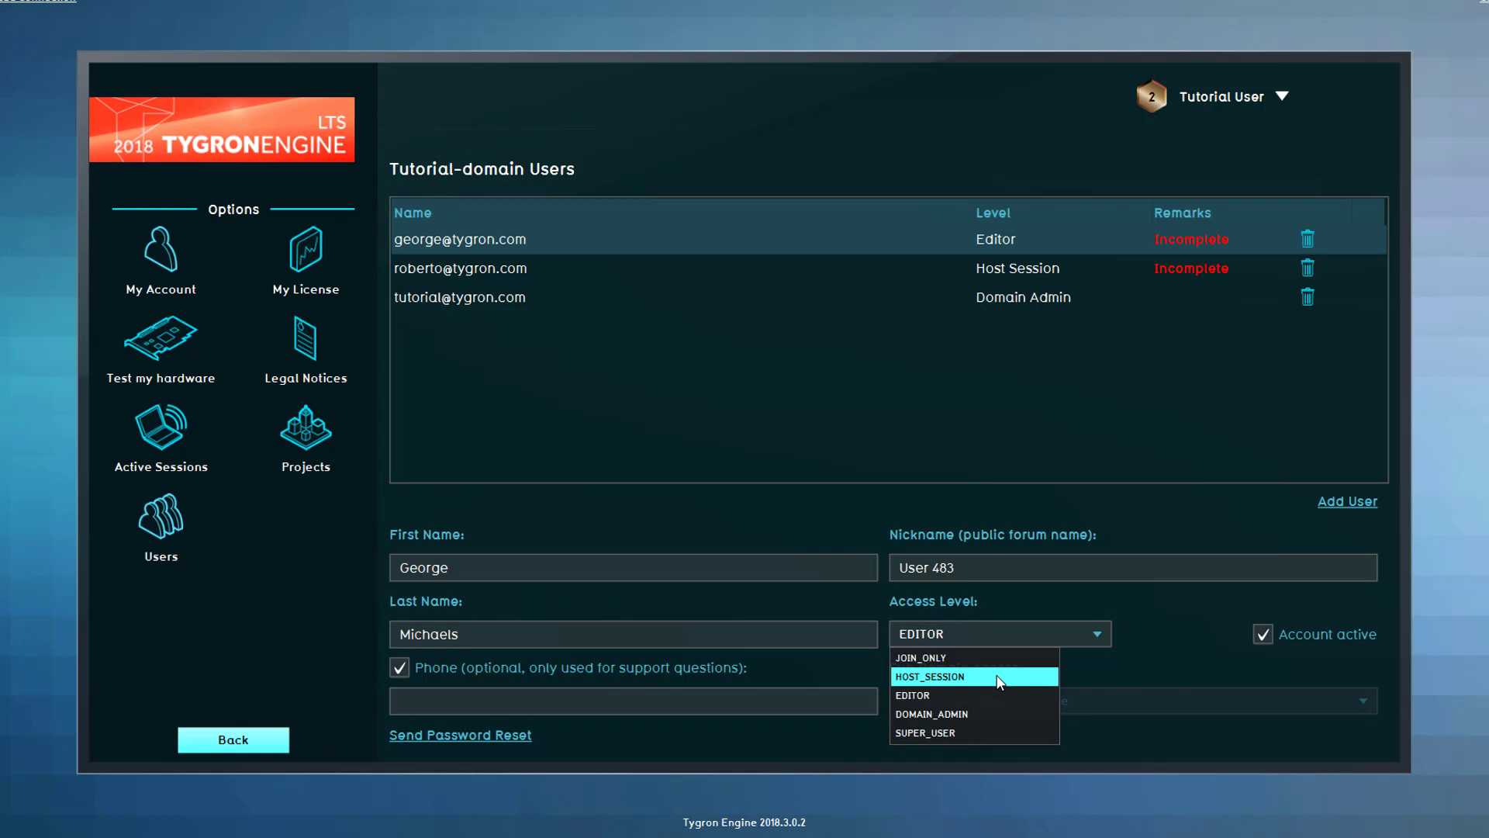
left_click(998, 677)
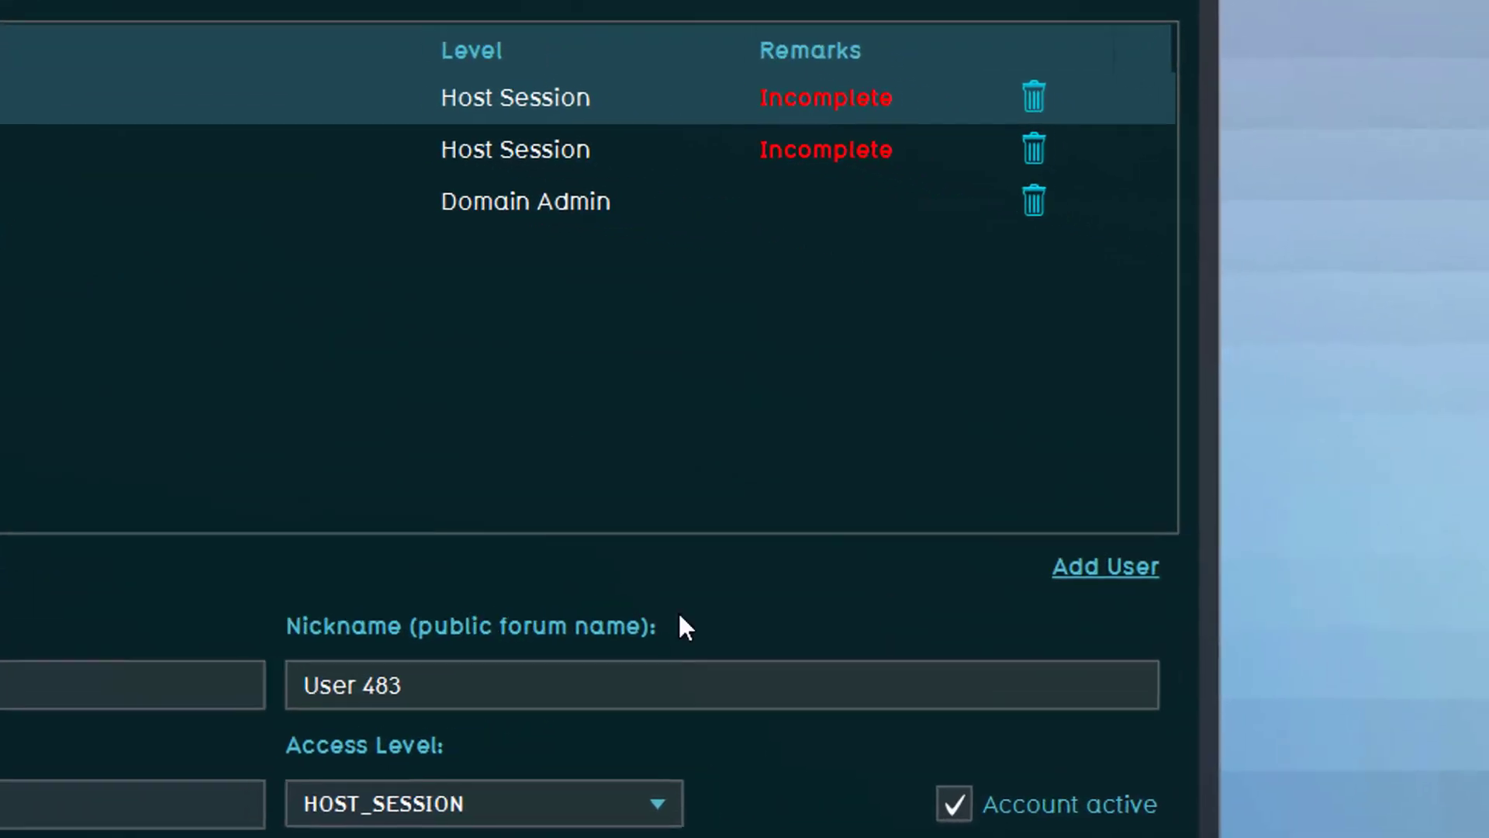
- Add a new domain user by entering their e-mail address
left_click(1094, 578)
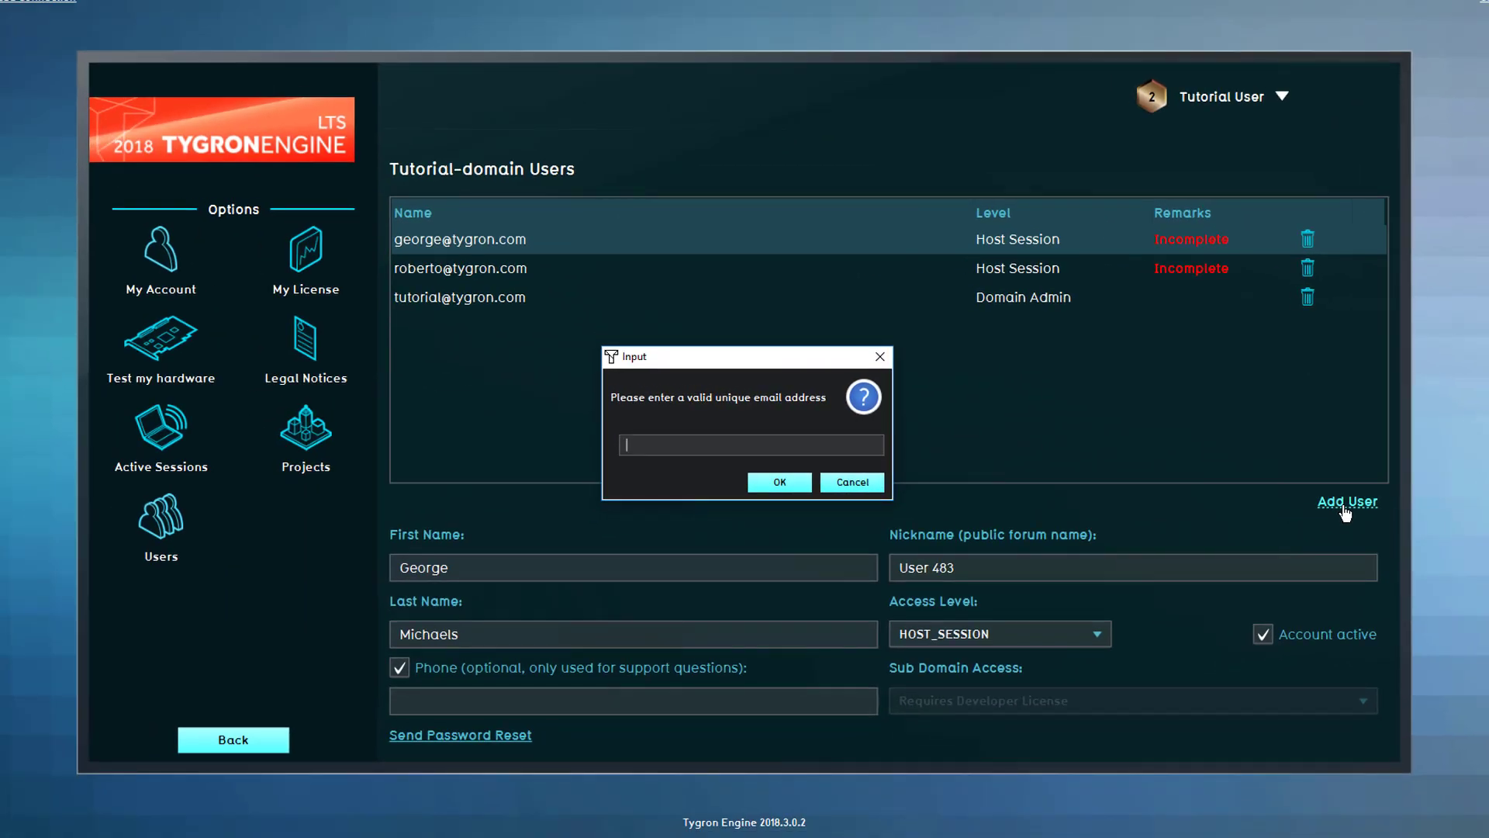
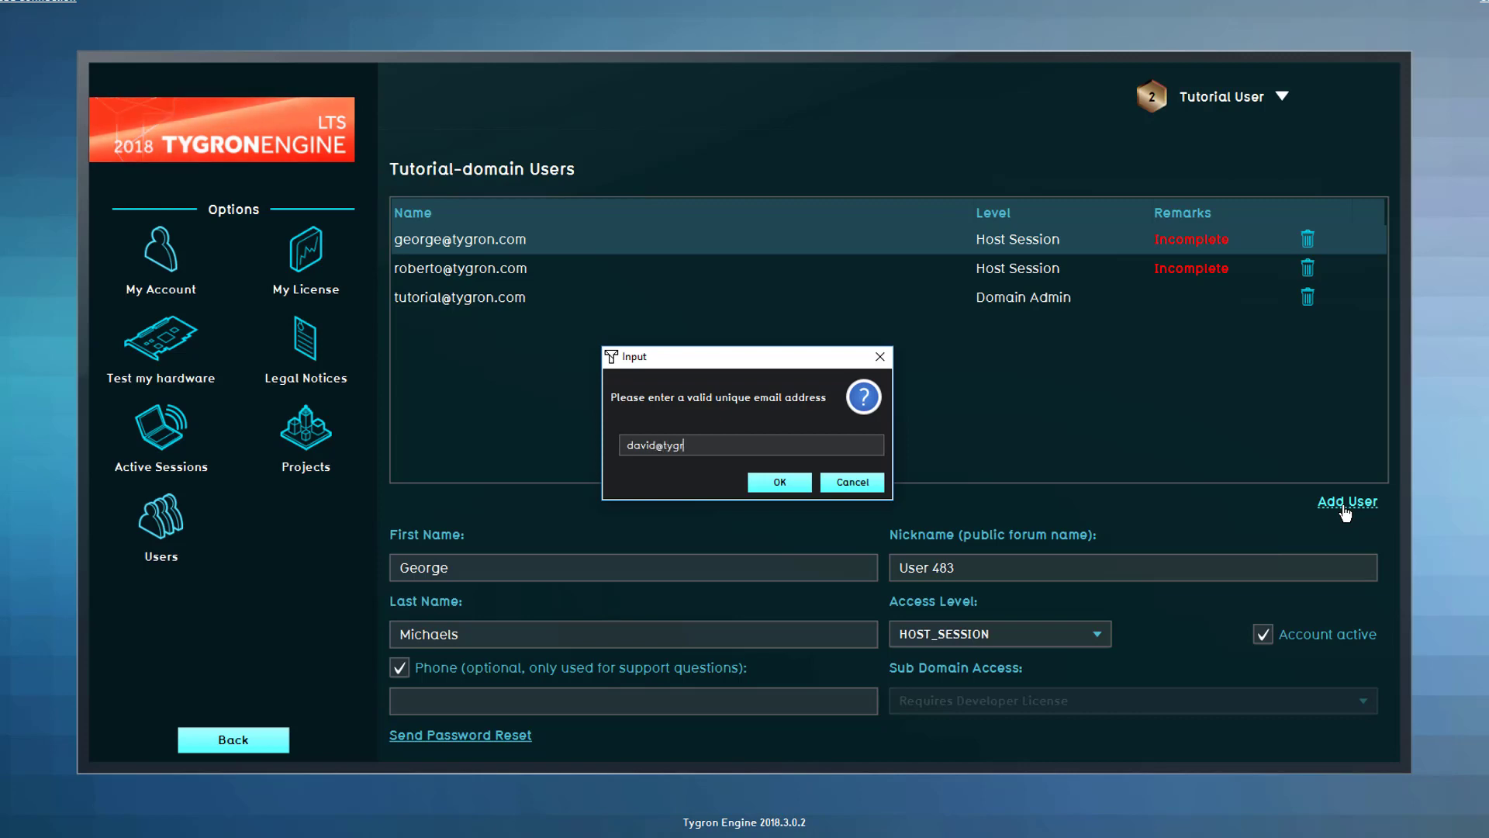
key("Return")
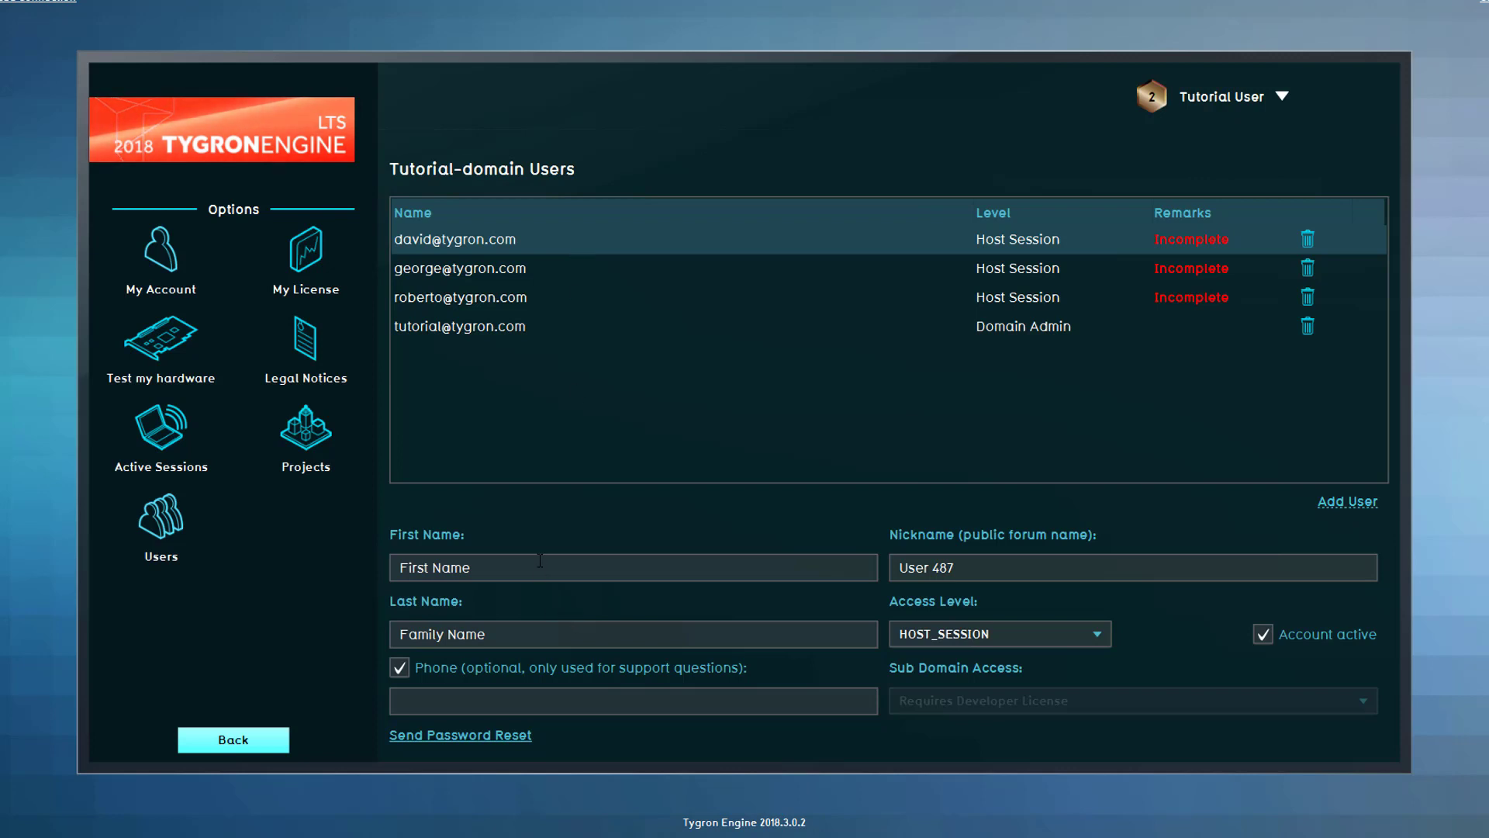
- Fill in the new user's first name and last name in the form
left_click_drag(541, 560, 386, 561)
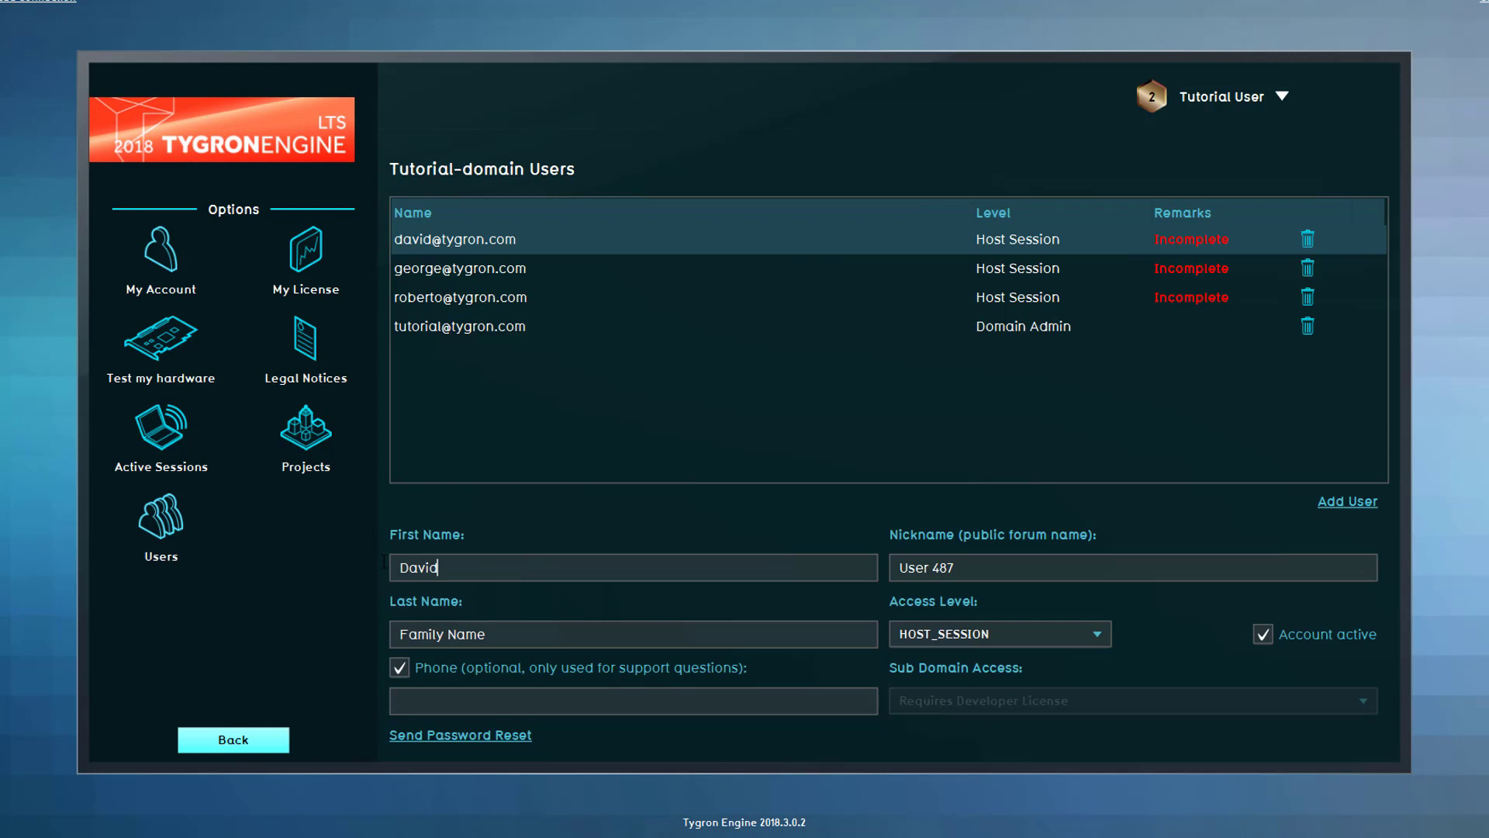
key("Tab")
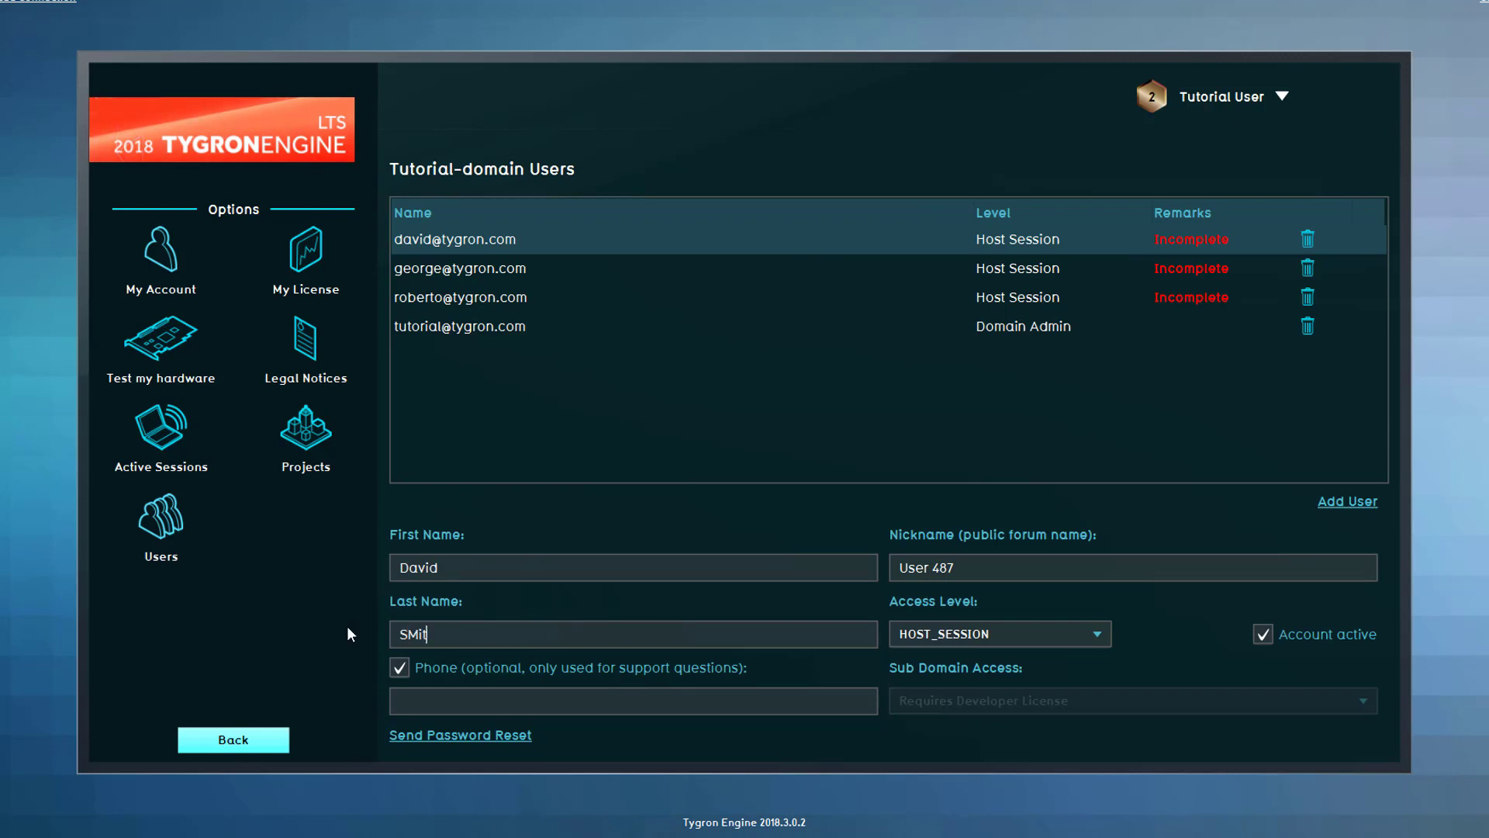
- Untick phone contact for the new user and send them a password reset e-mail
left_click(399, 667)
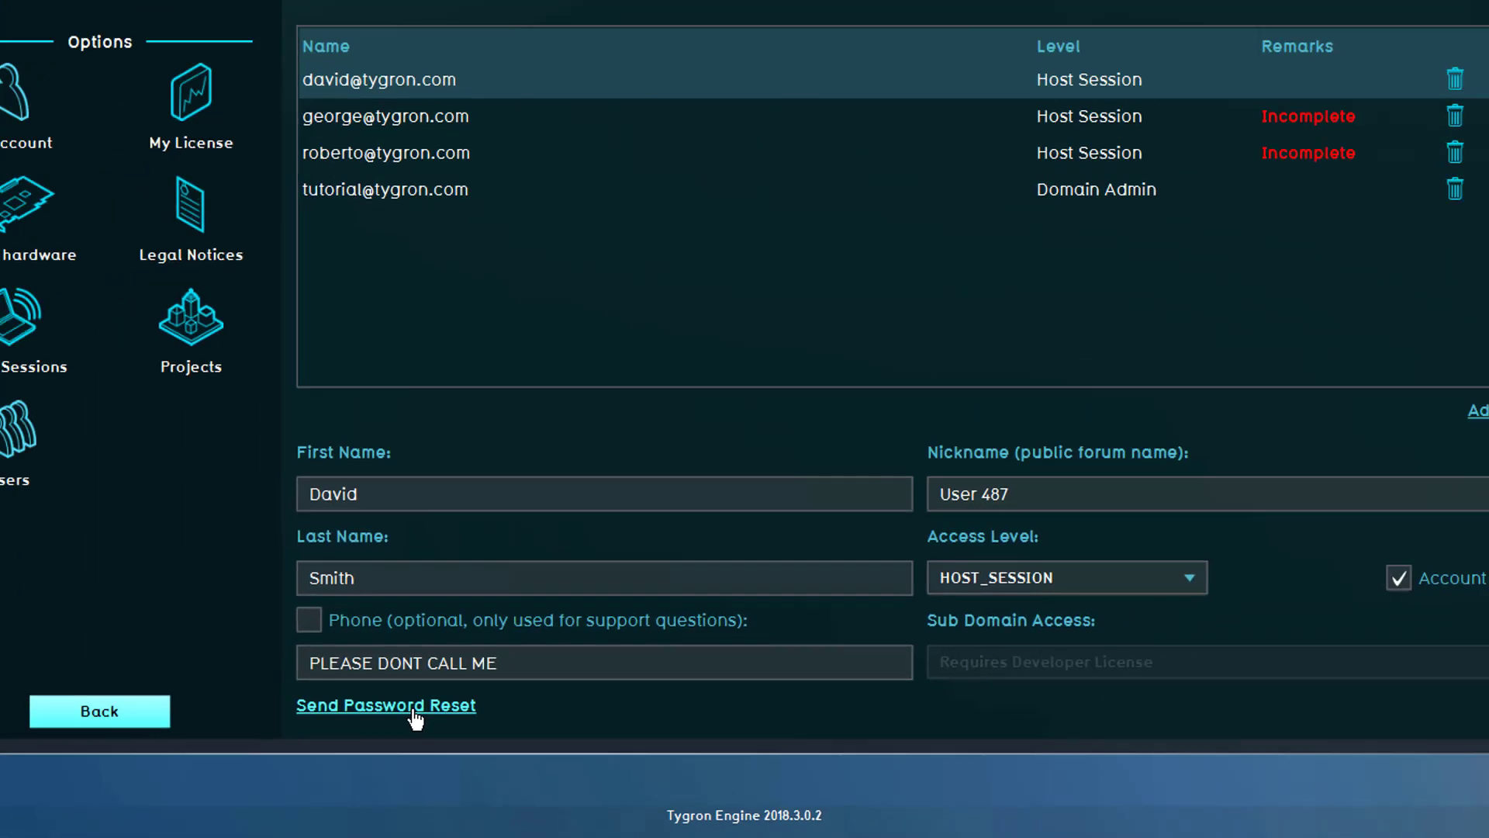
left_click(268, 650)
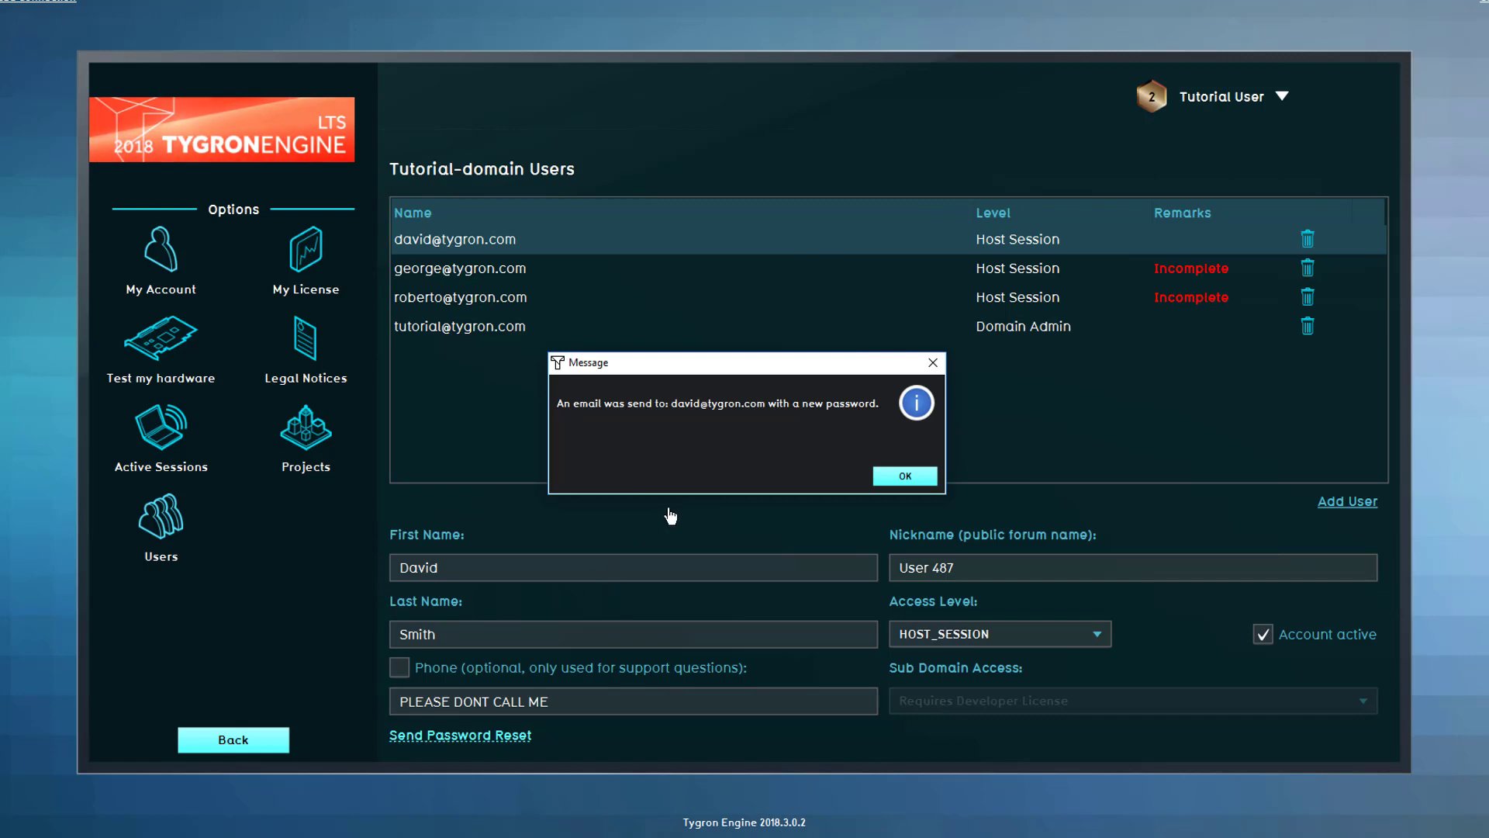
left_click(900, 476)
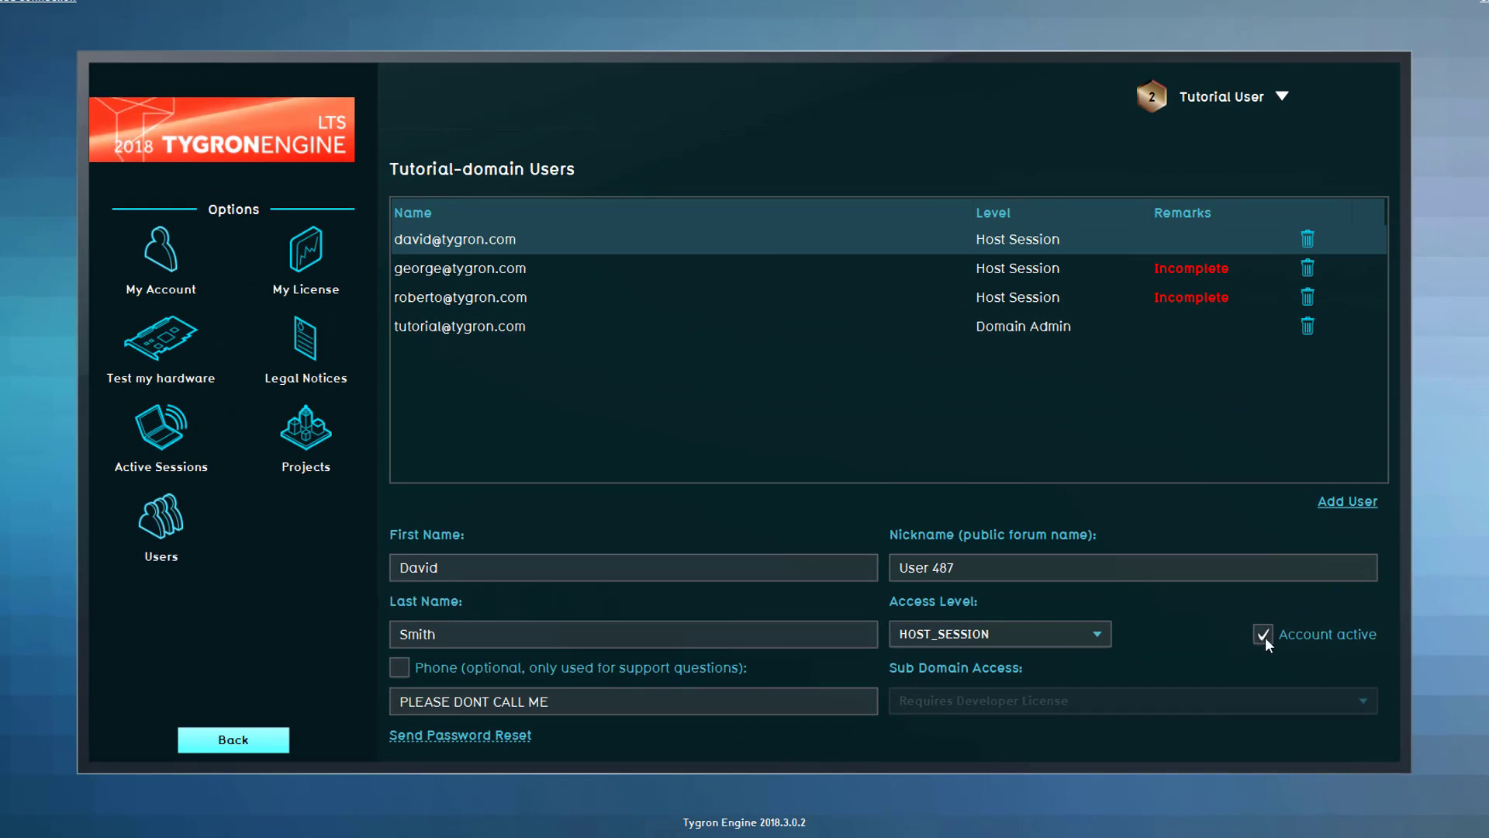
- Deactivate the new user's account, then delete them from the domain and confirm
left_click(1264, 636)
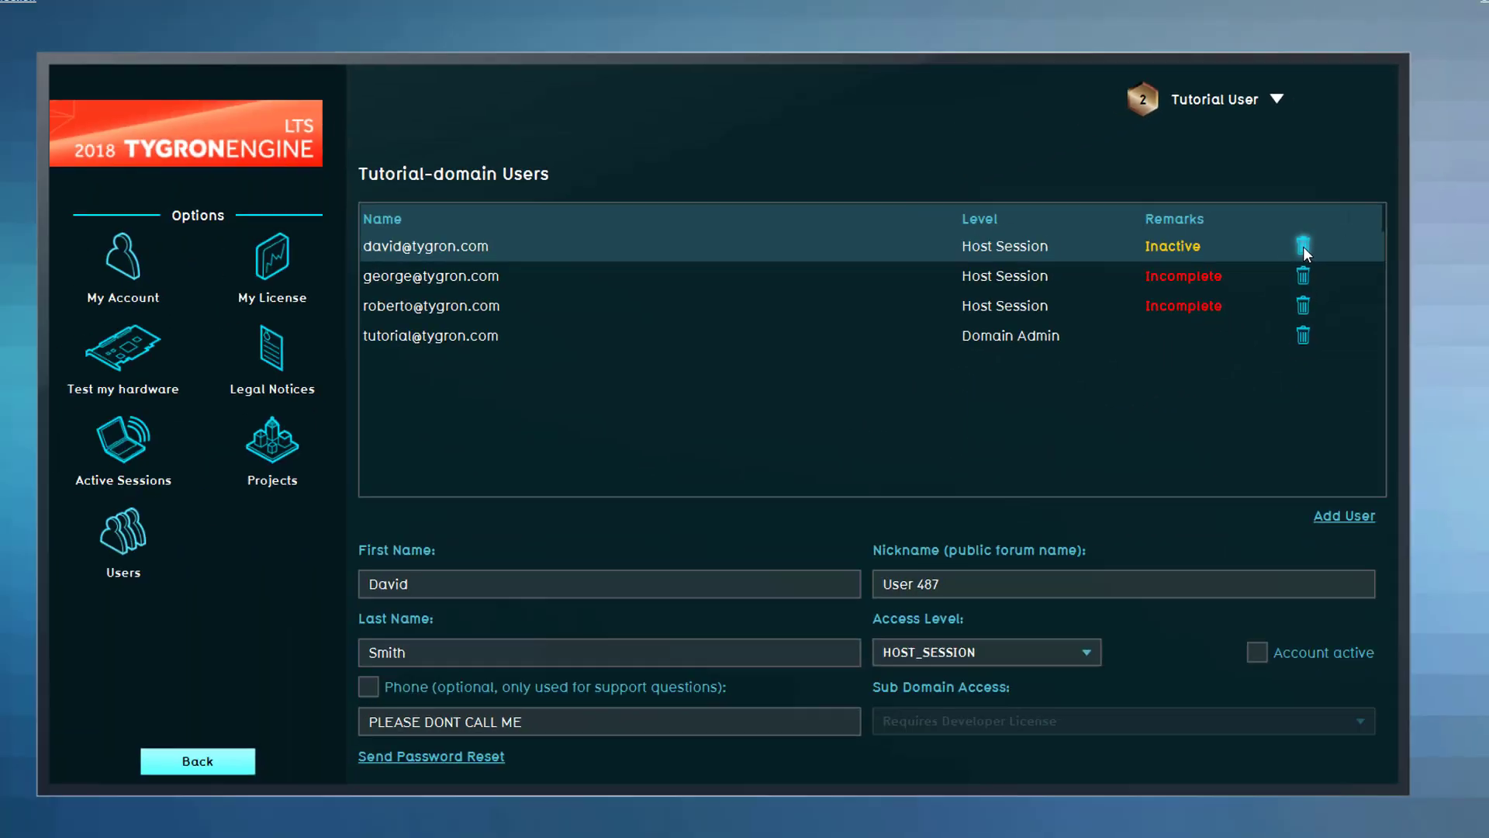
left_click(1182, 432)
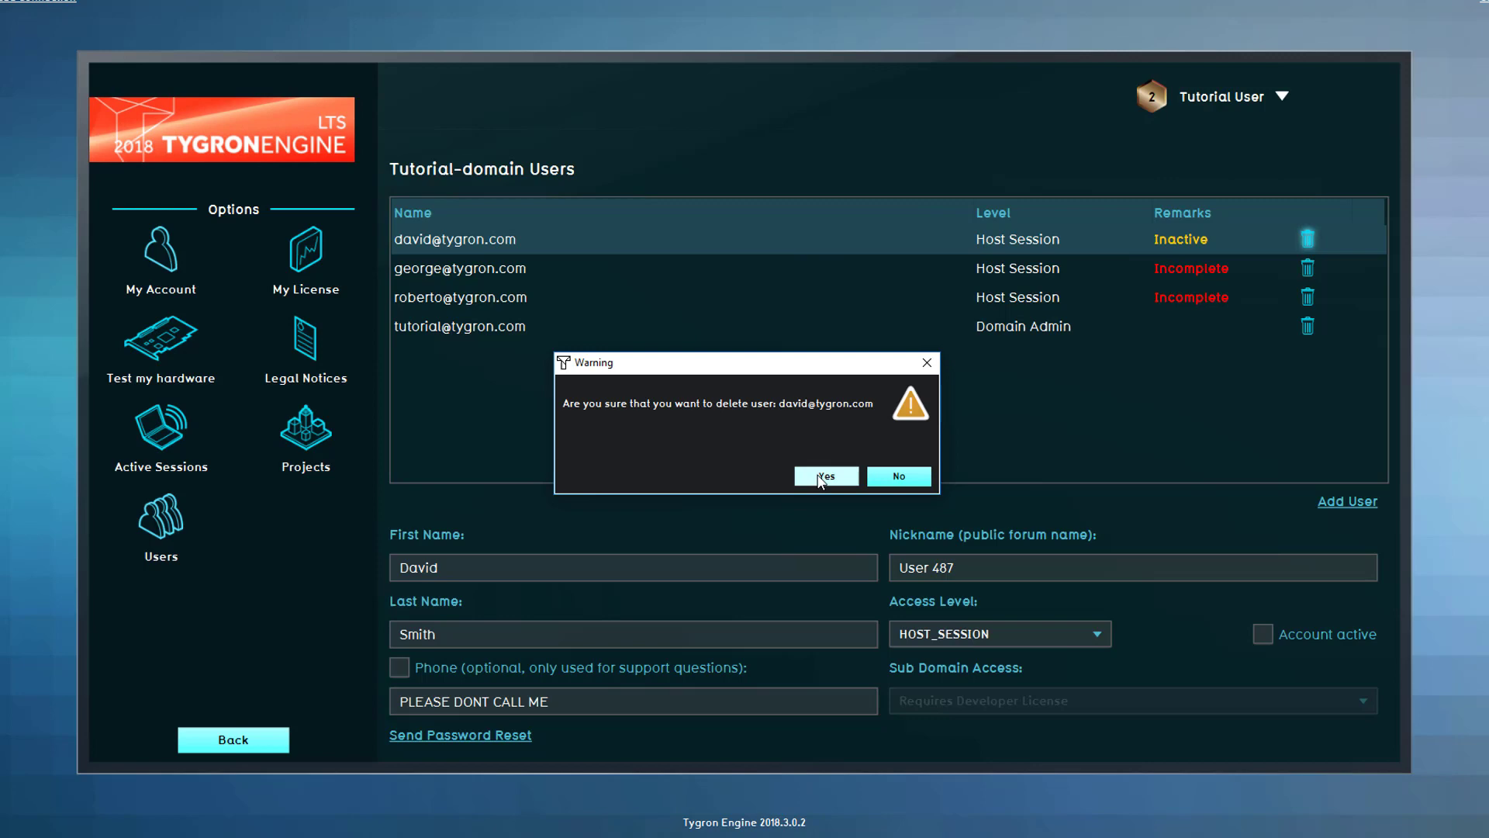
left_click(822, 477)
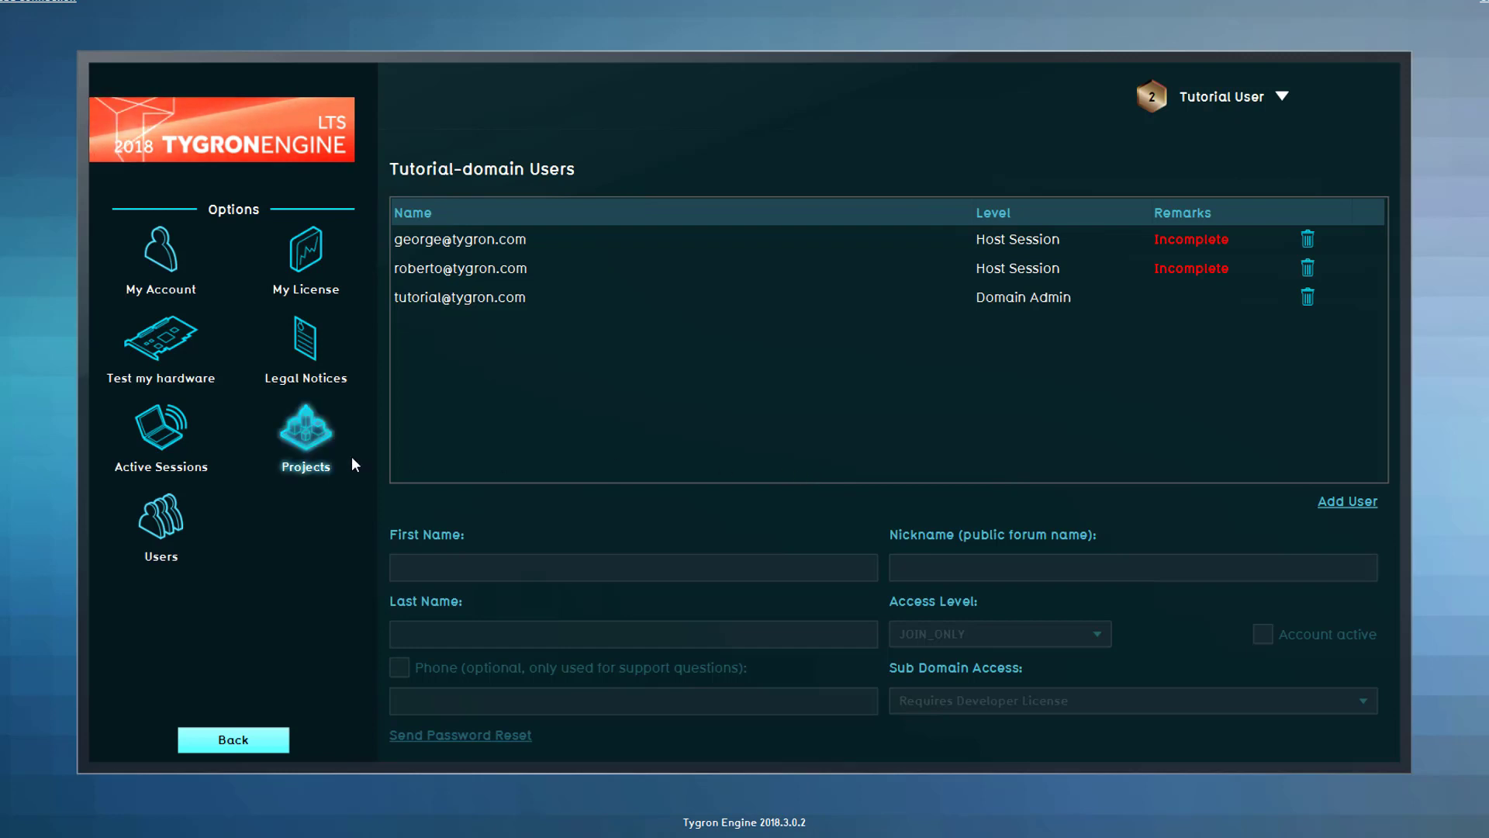
- In the projects list, make the tutorial account Project5's owner, leaving Waterchallenge's owner unchanged
left_click(332, 458)
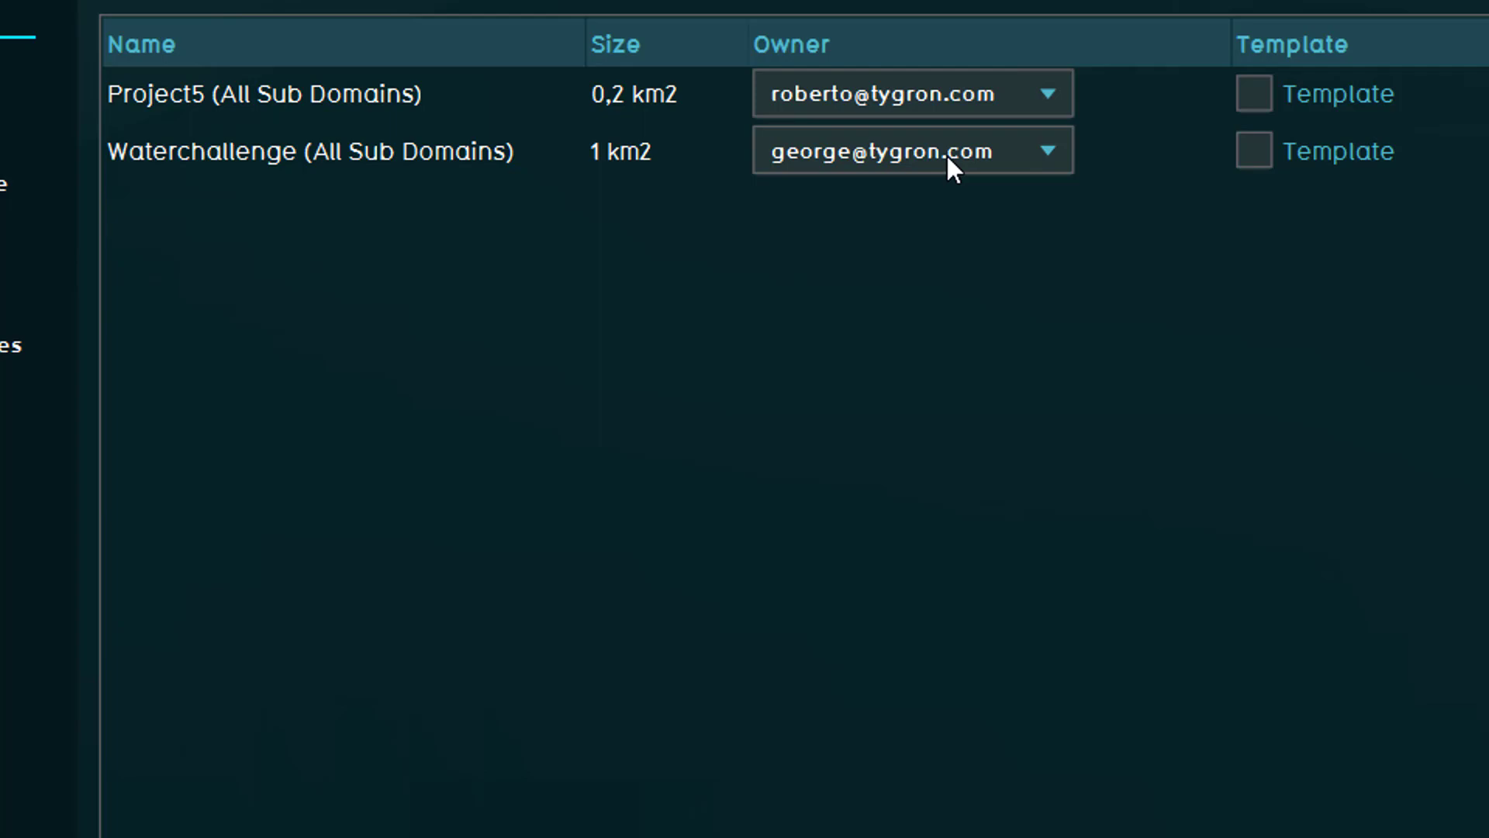
left_click(947, 153)
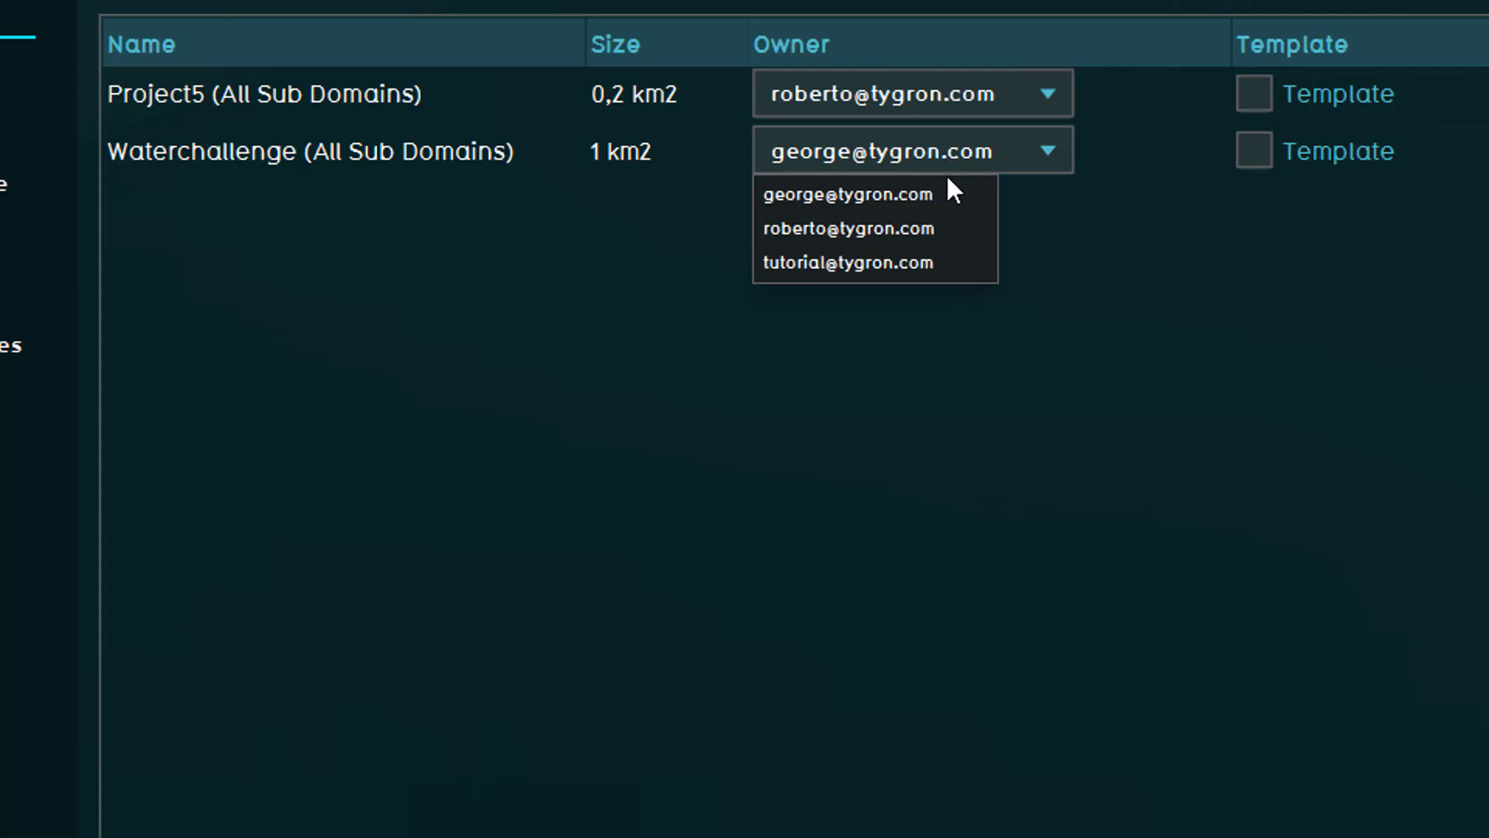
left_click(934, 203)
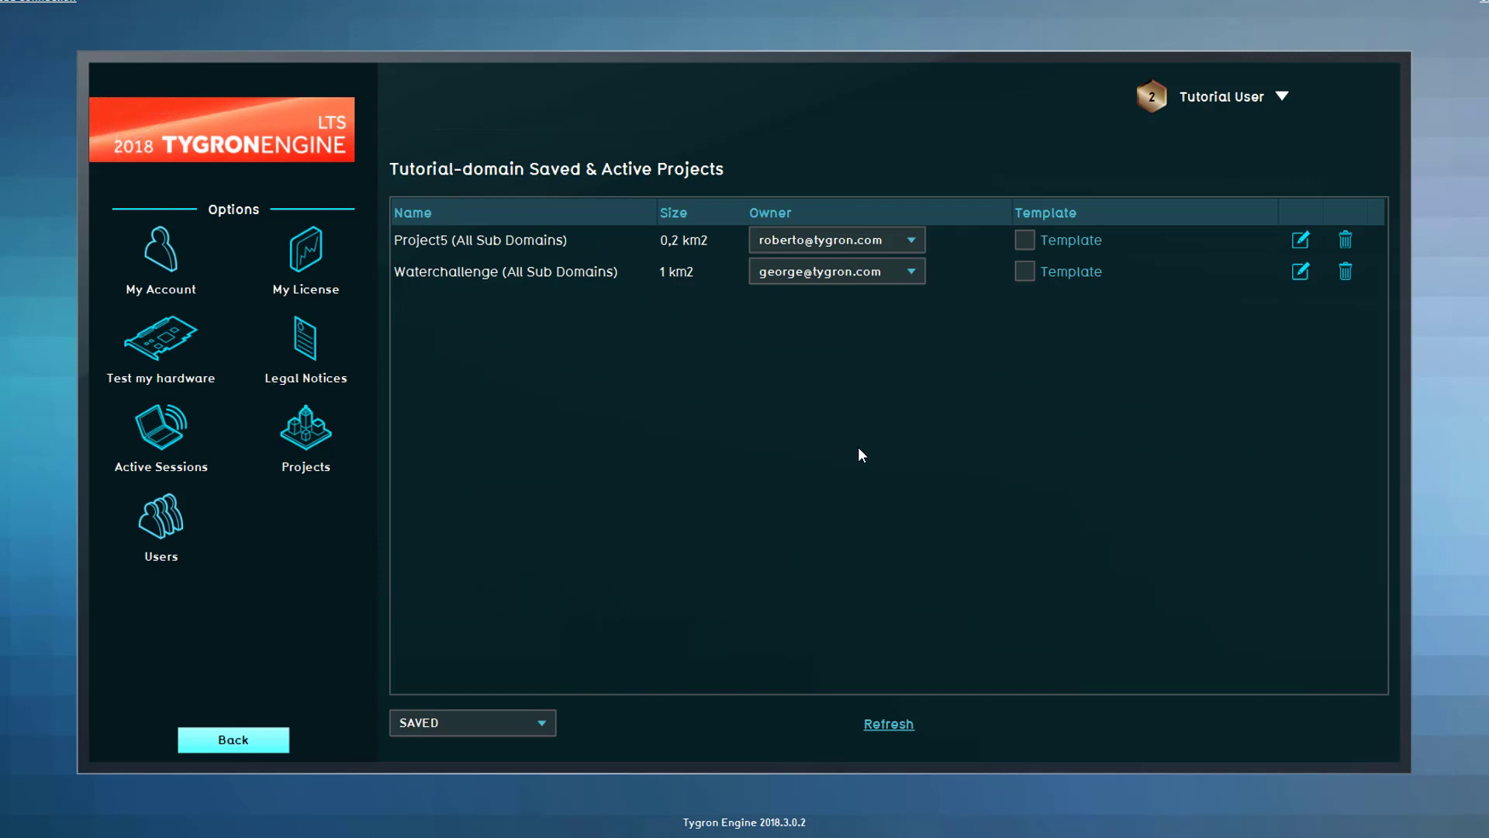
left_click(901, 230)
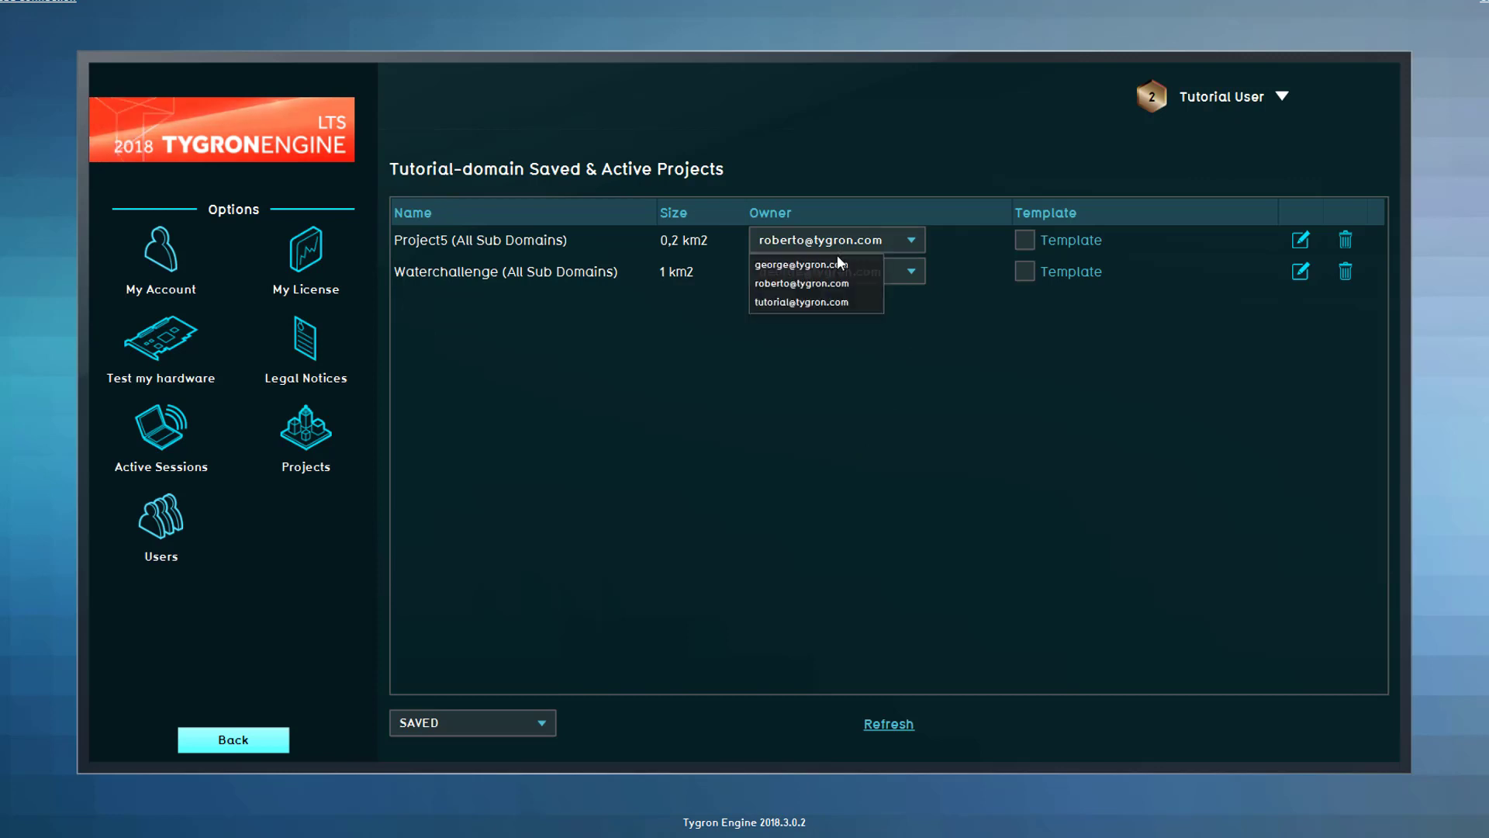
left_click(829, 302)
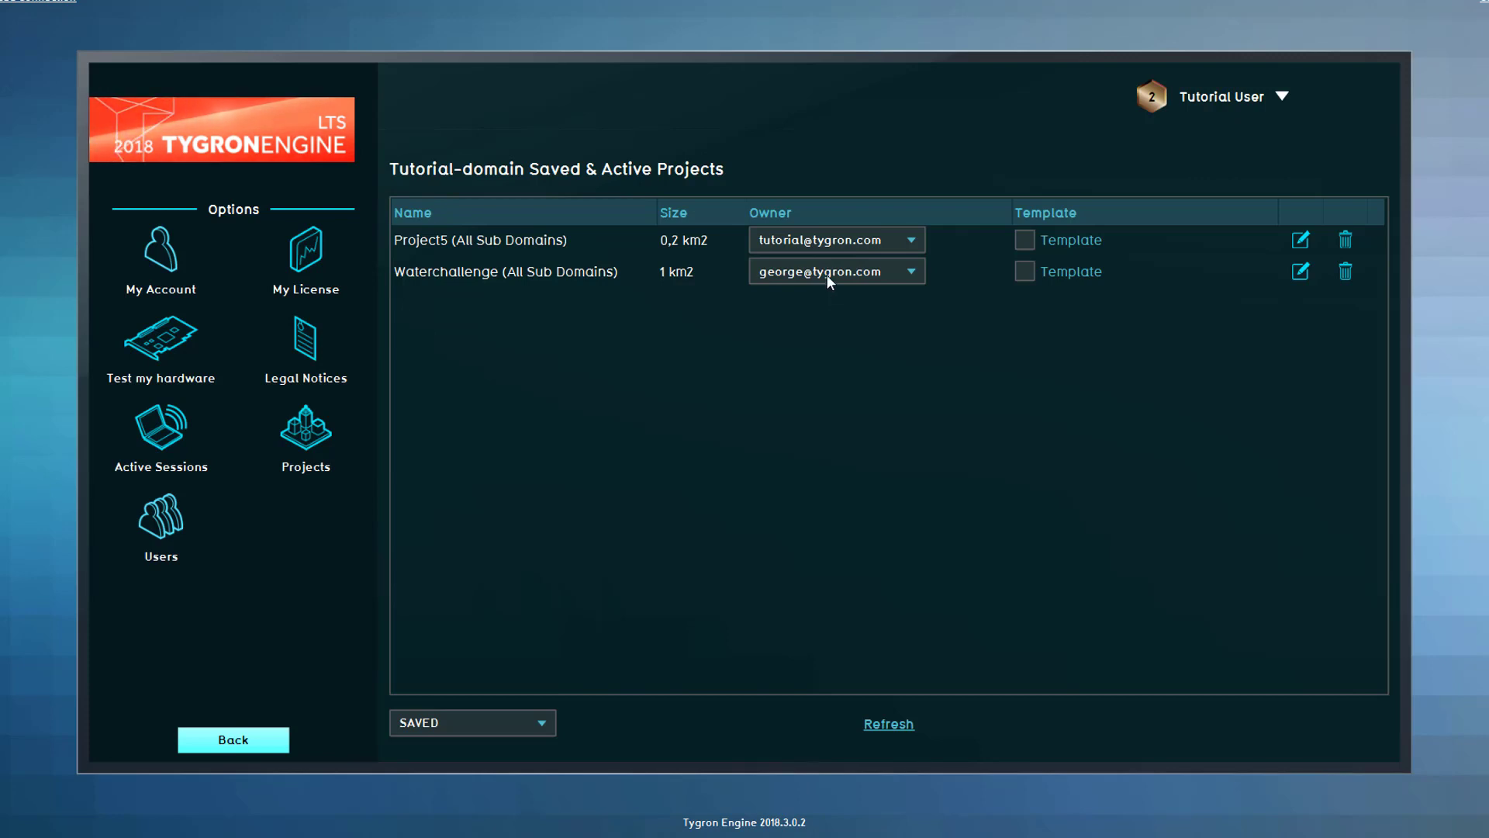
left_click(827, 273)
left_click(828, 317)
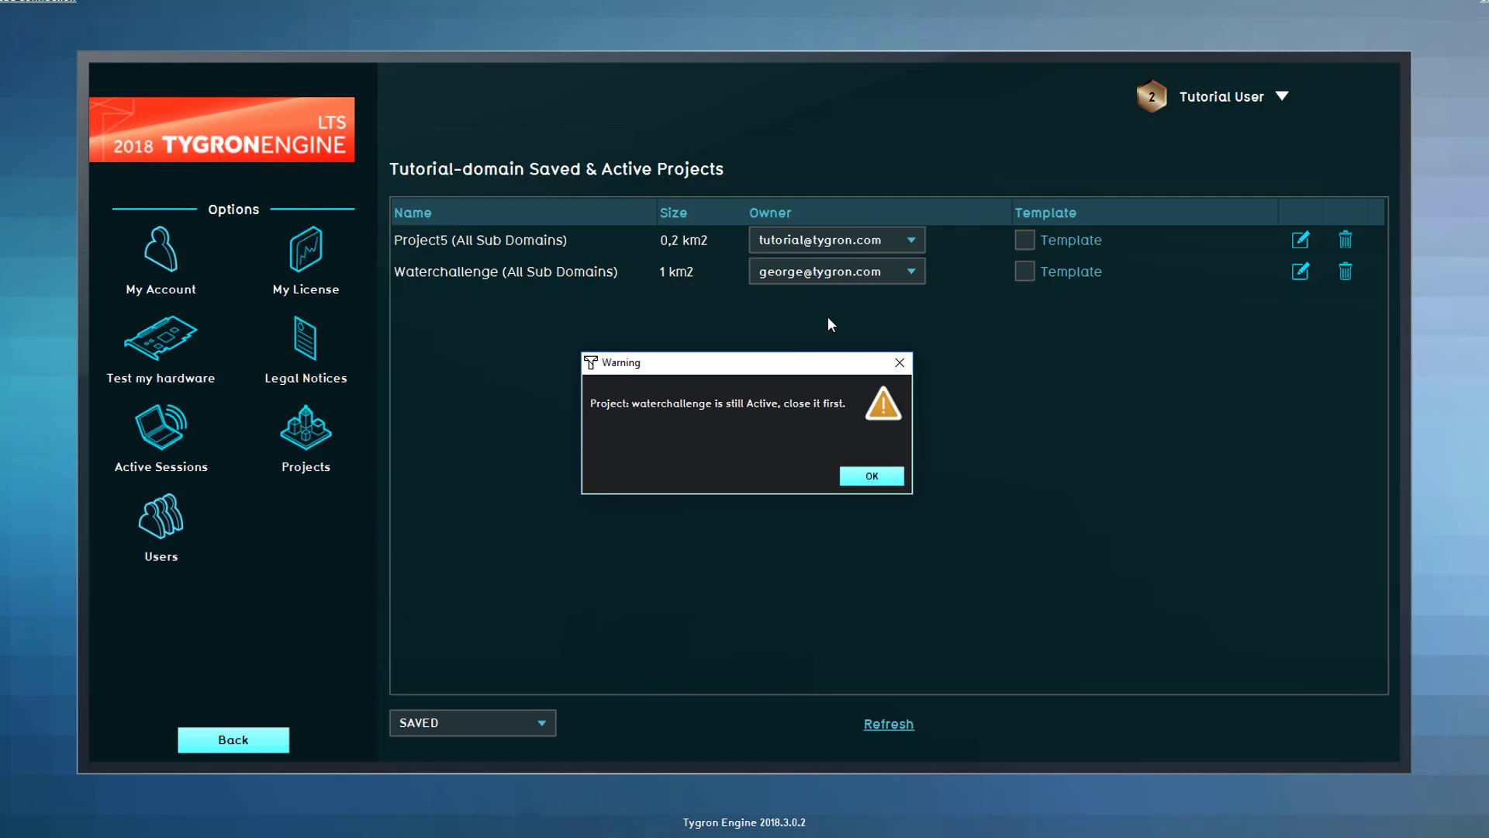
left_click(871, 476)
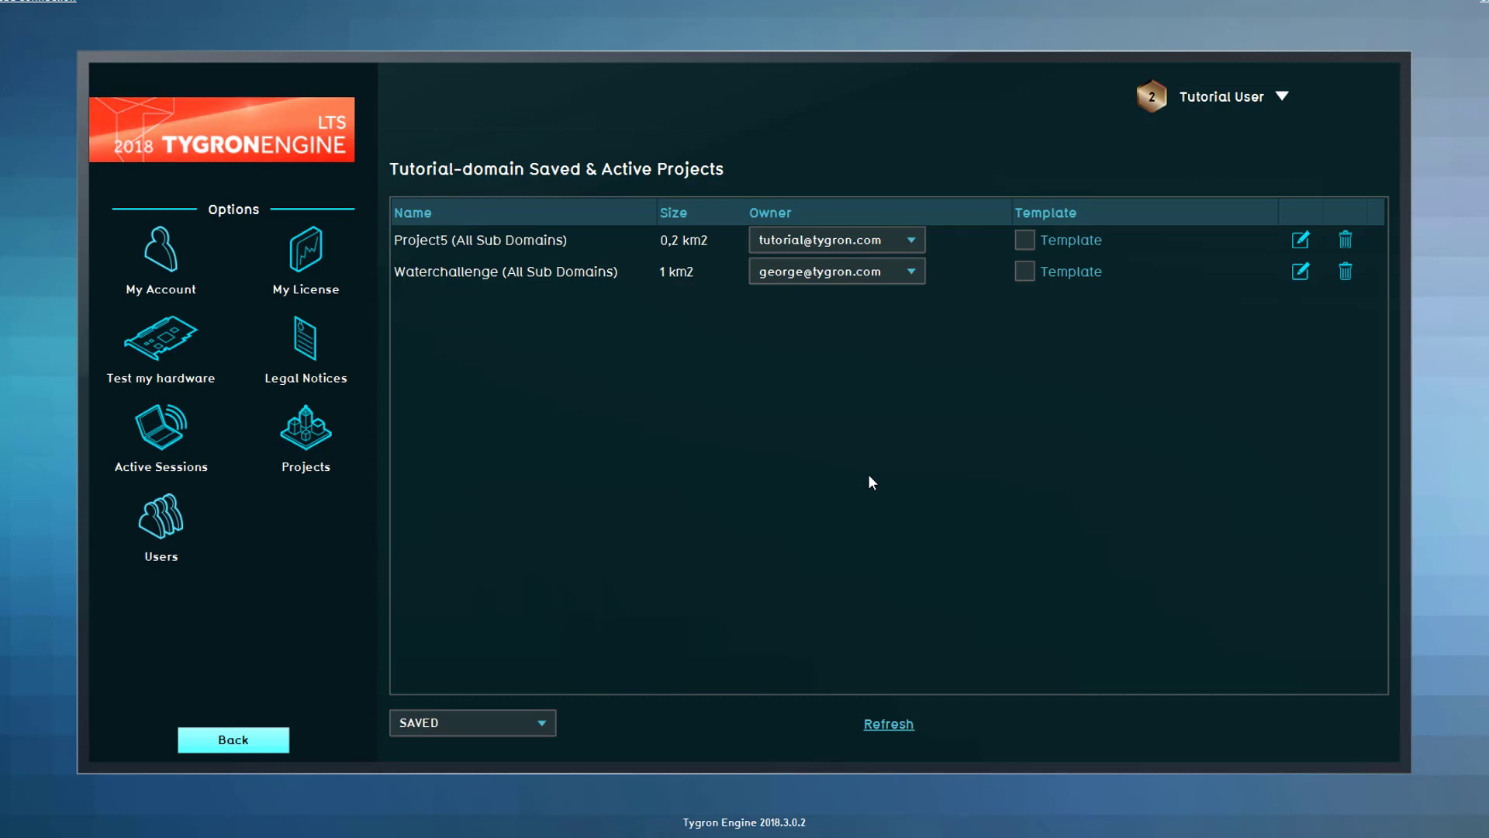
- Kill the Waterchallenge editor session from Active Sessions and confirm it
left_click(148, 439)
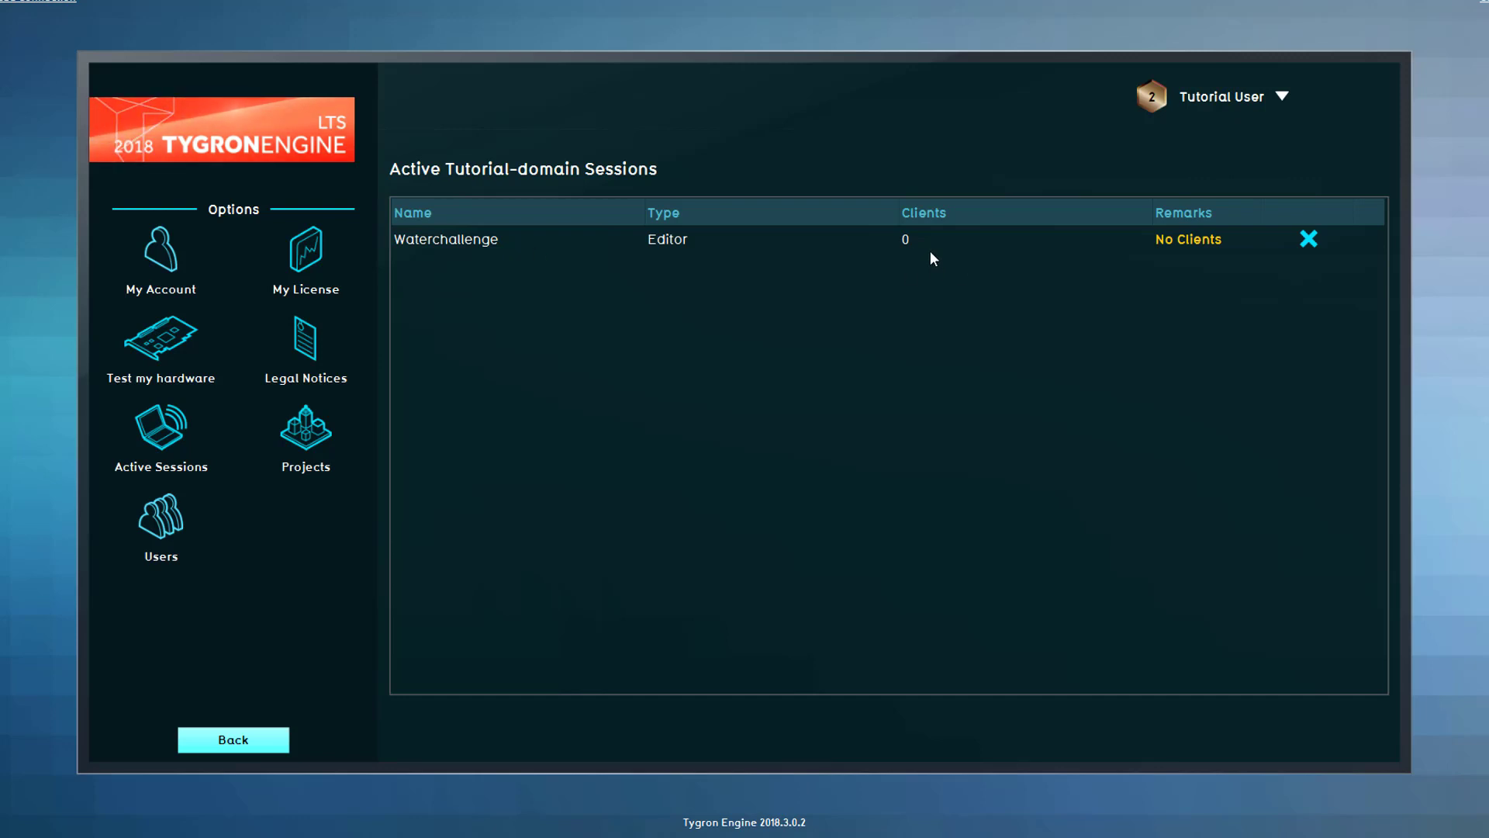
left_click(1308, 239)
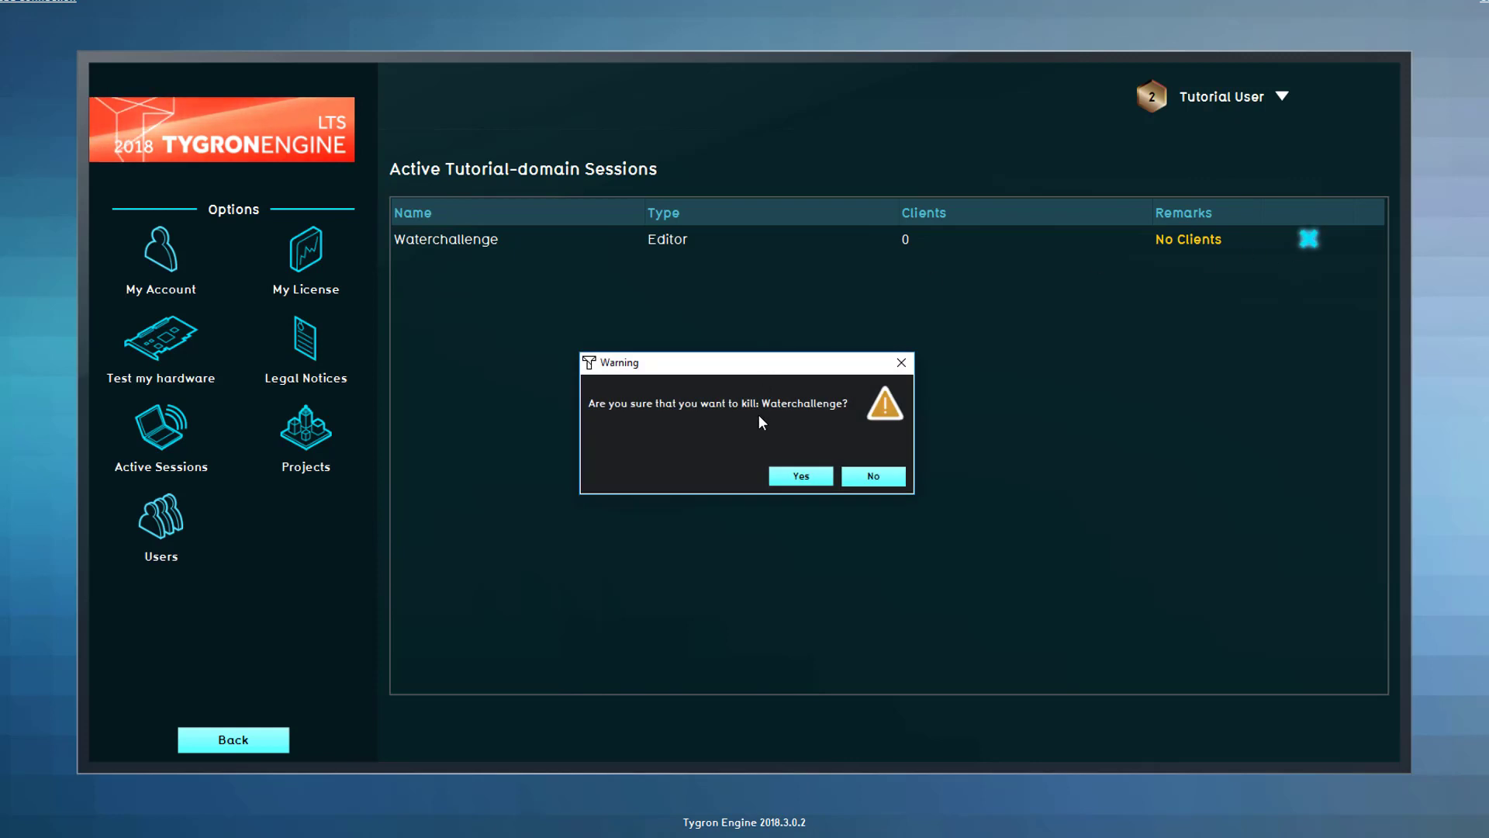
left_click(800, 476)
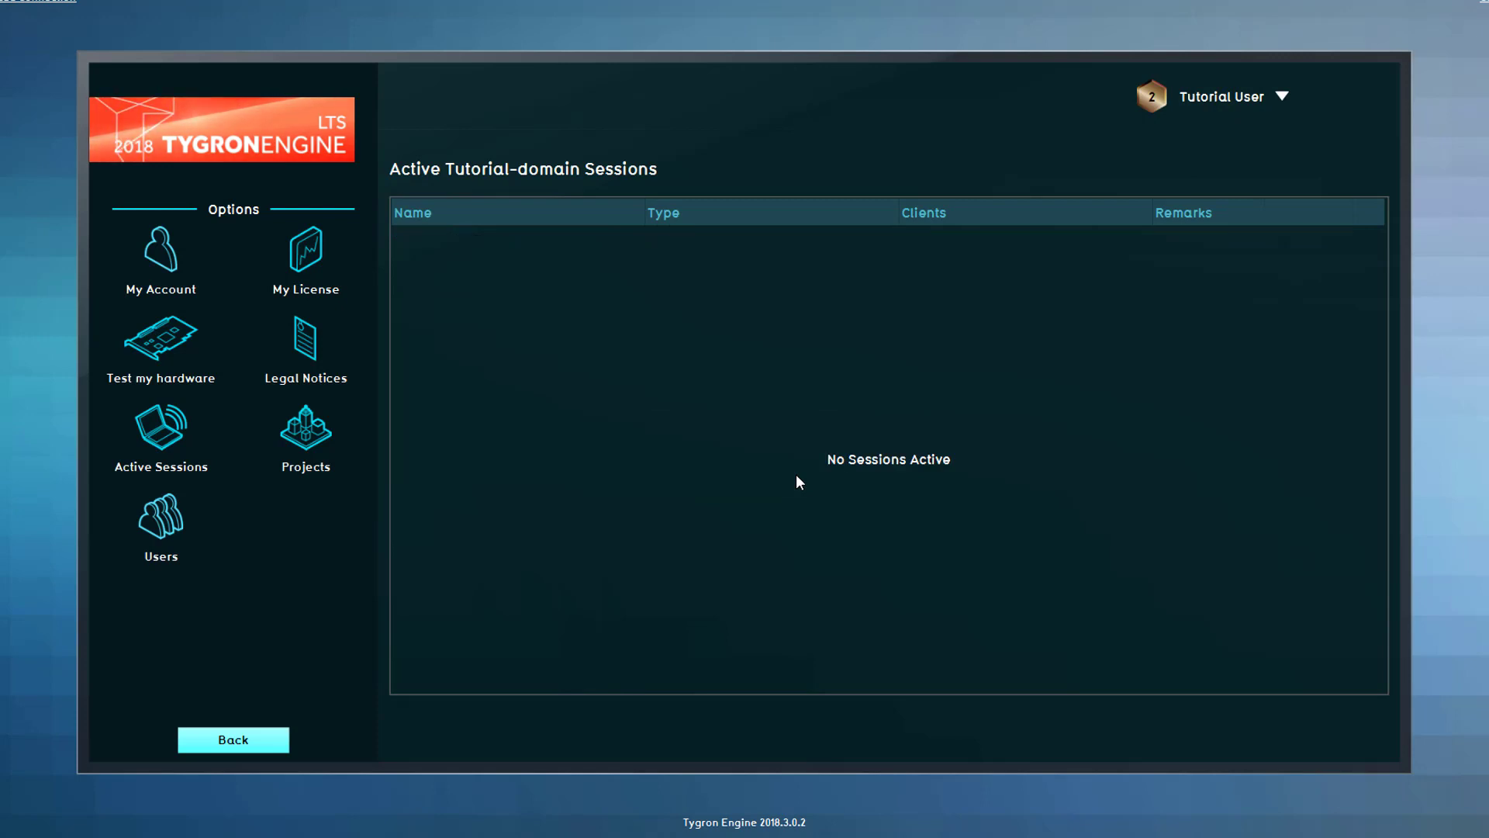
- Back in the projects list, reassign Waterchallenge's owner to the other domain user
left_click(316, 434)
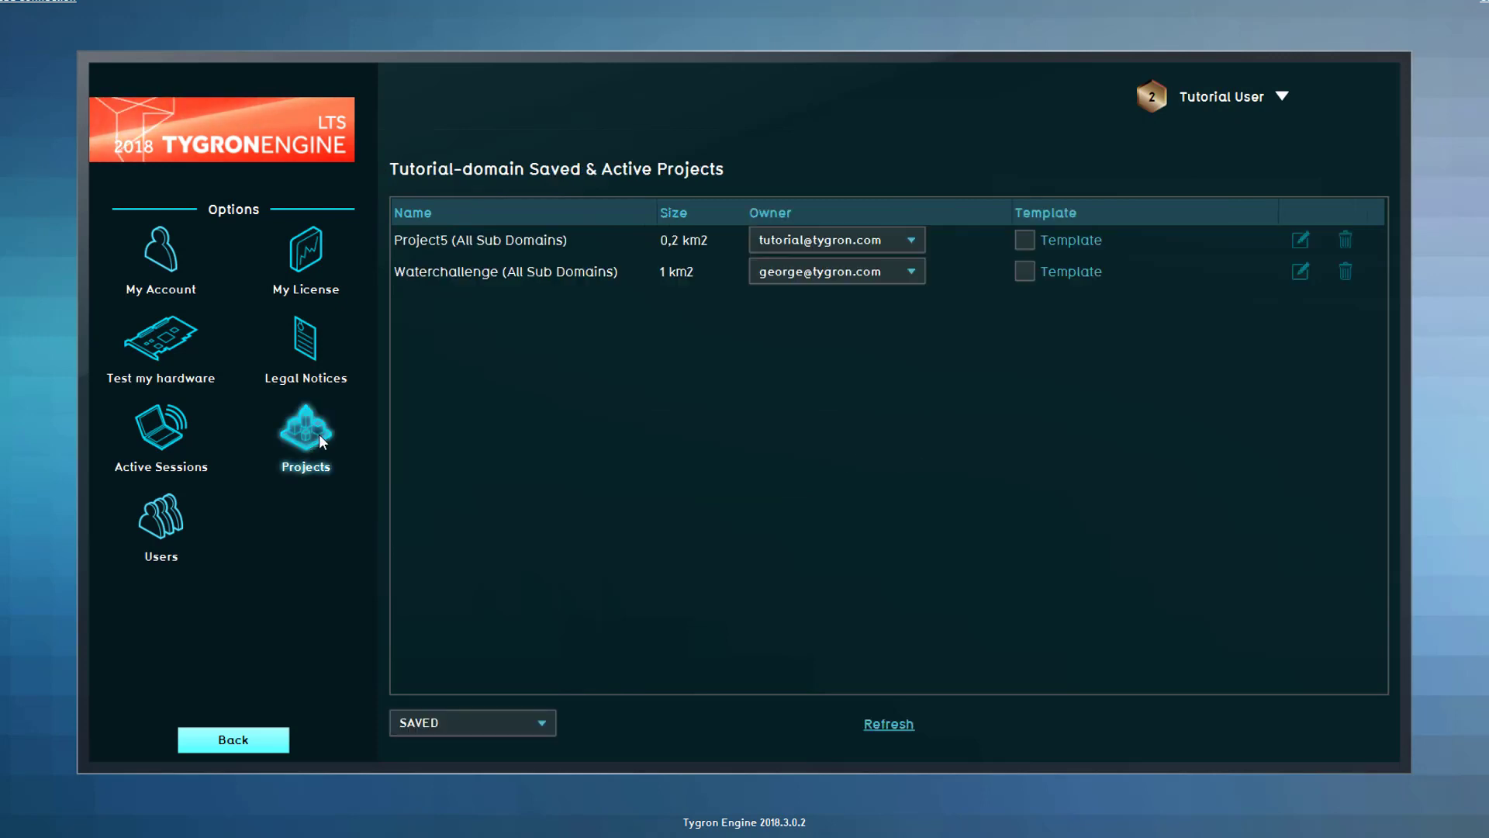
left_click(857, 273)
left_click(856, 316)
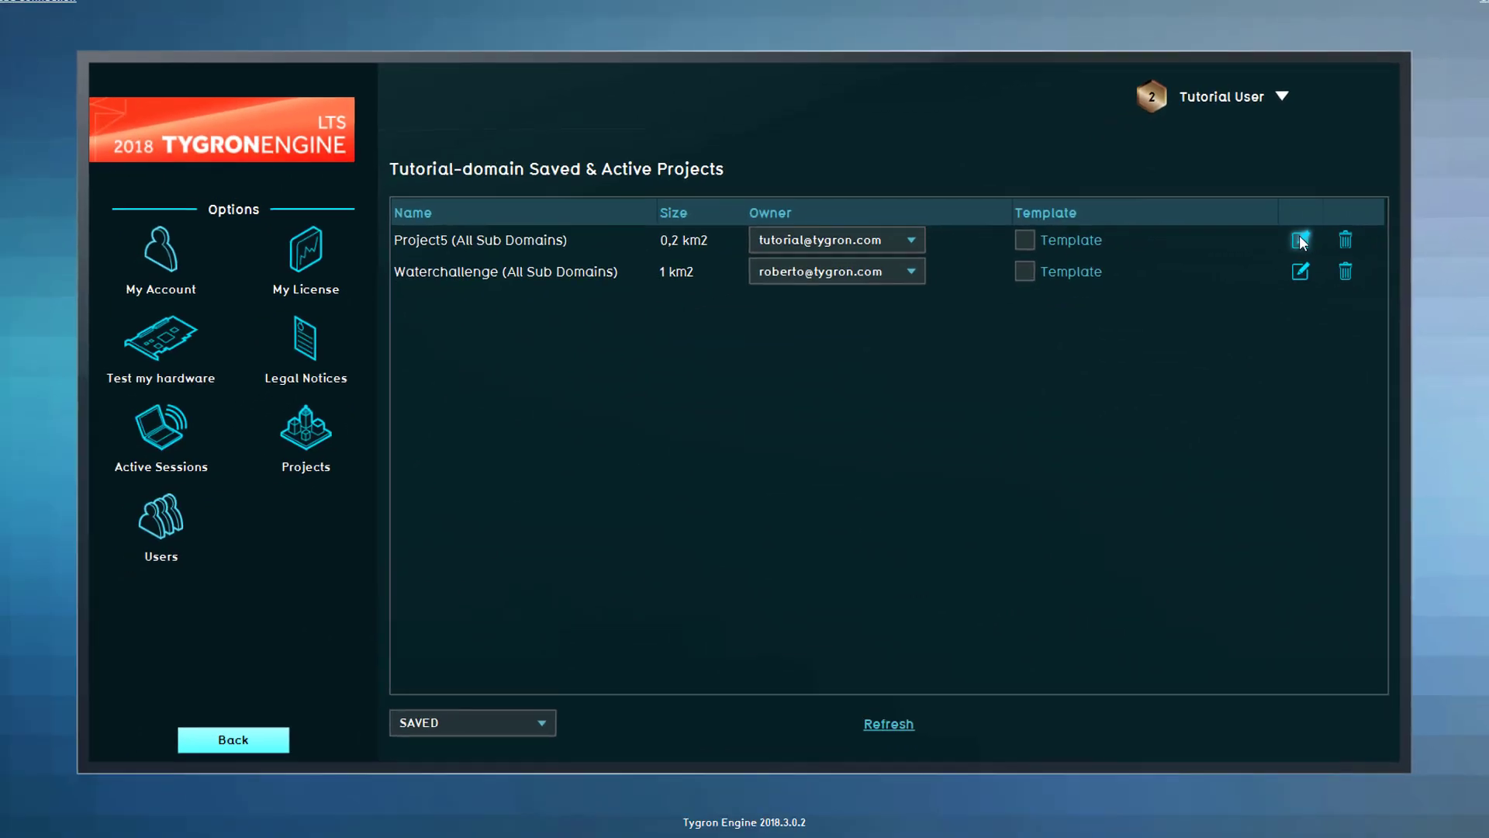
- Rename Project5 to 'livability-utrecht'
left_click(1301, 241)
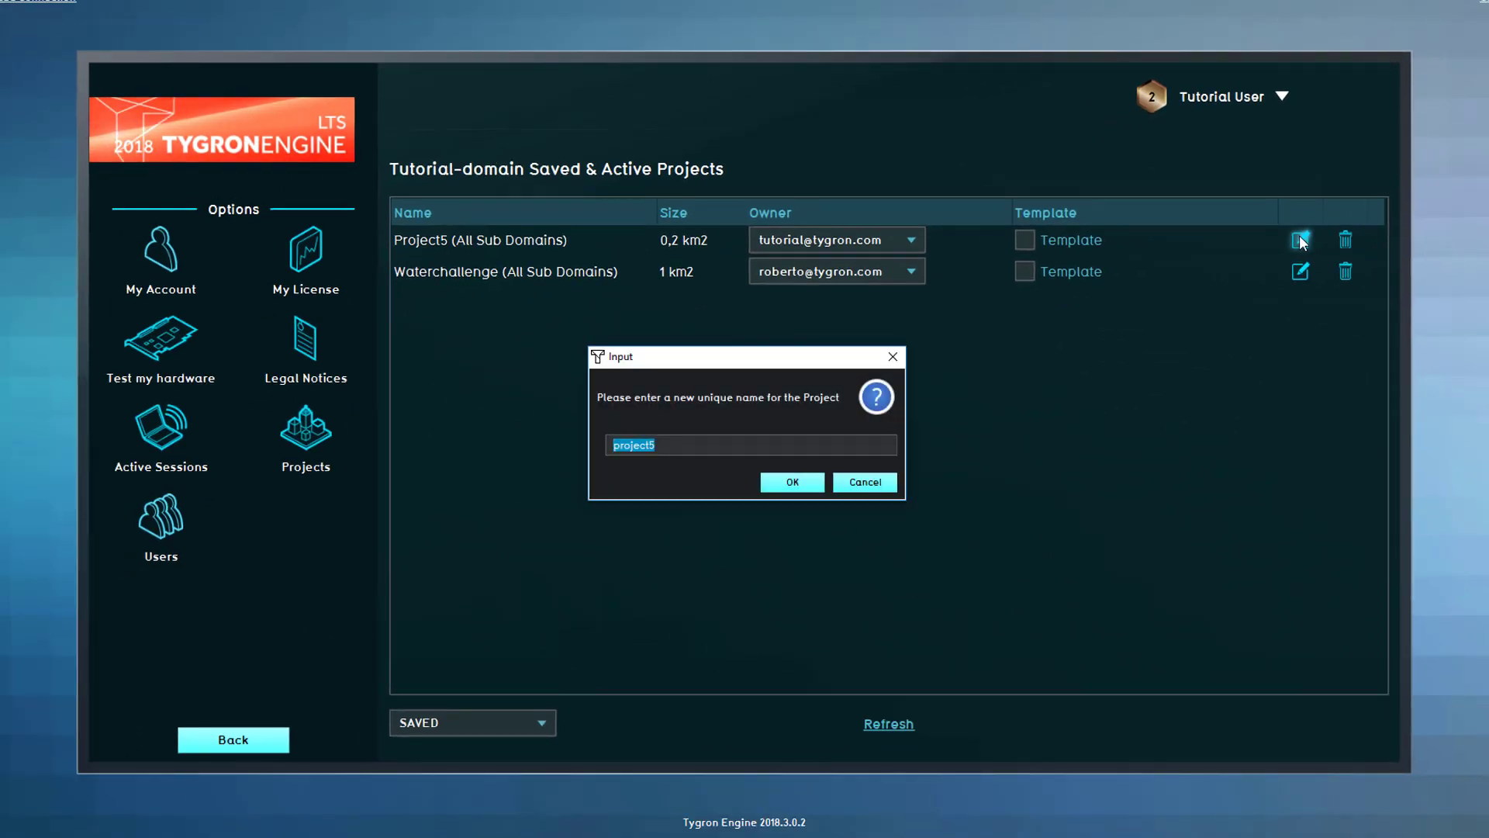
type("l")
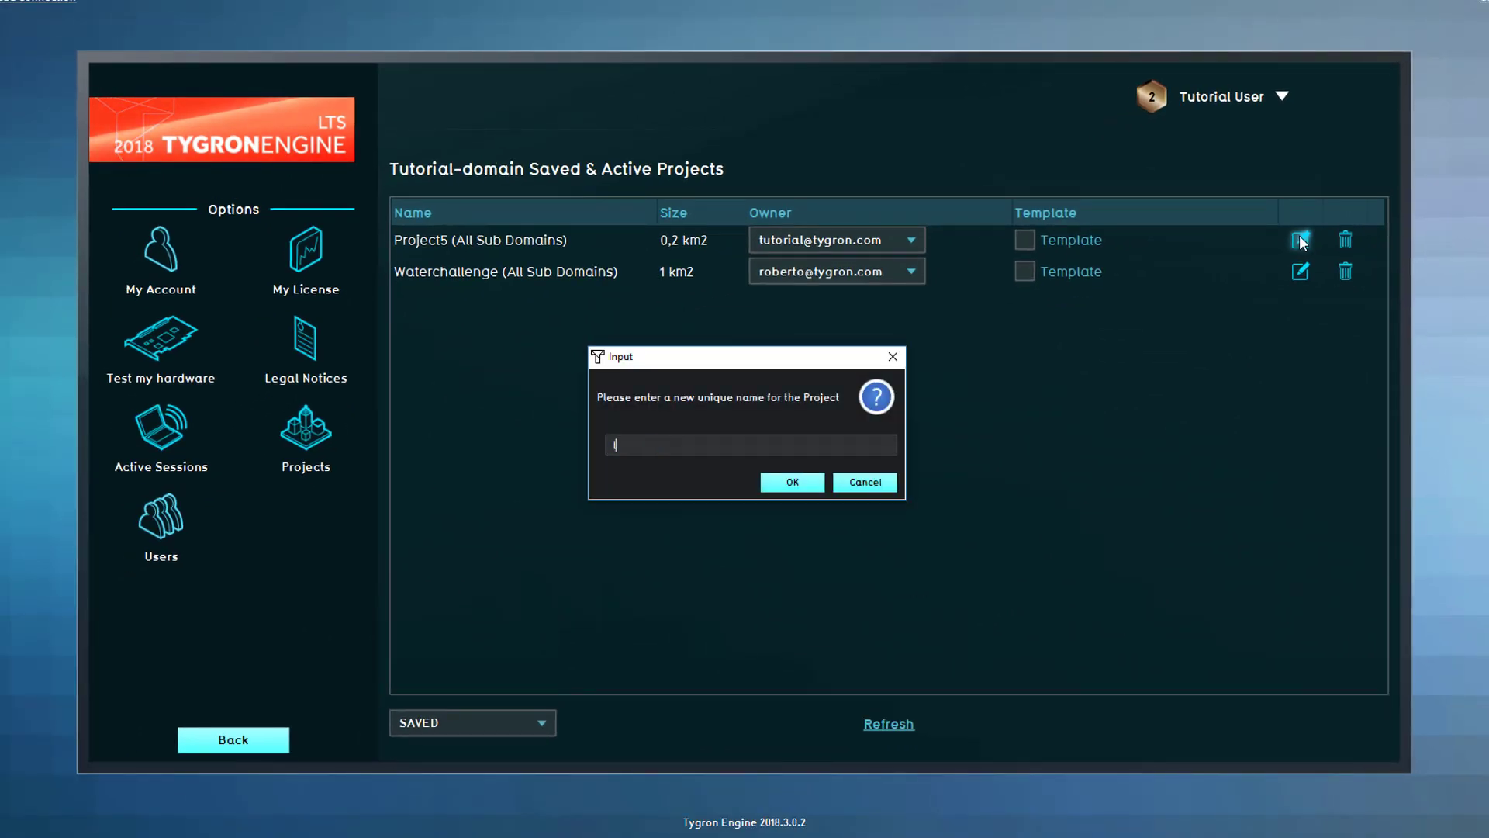
type("ivability-utrecht")
key("Return")
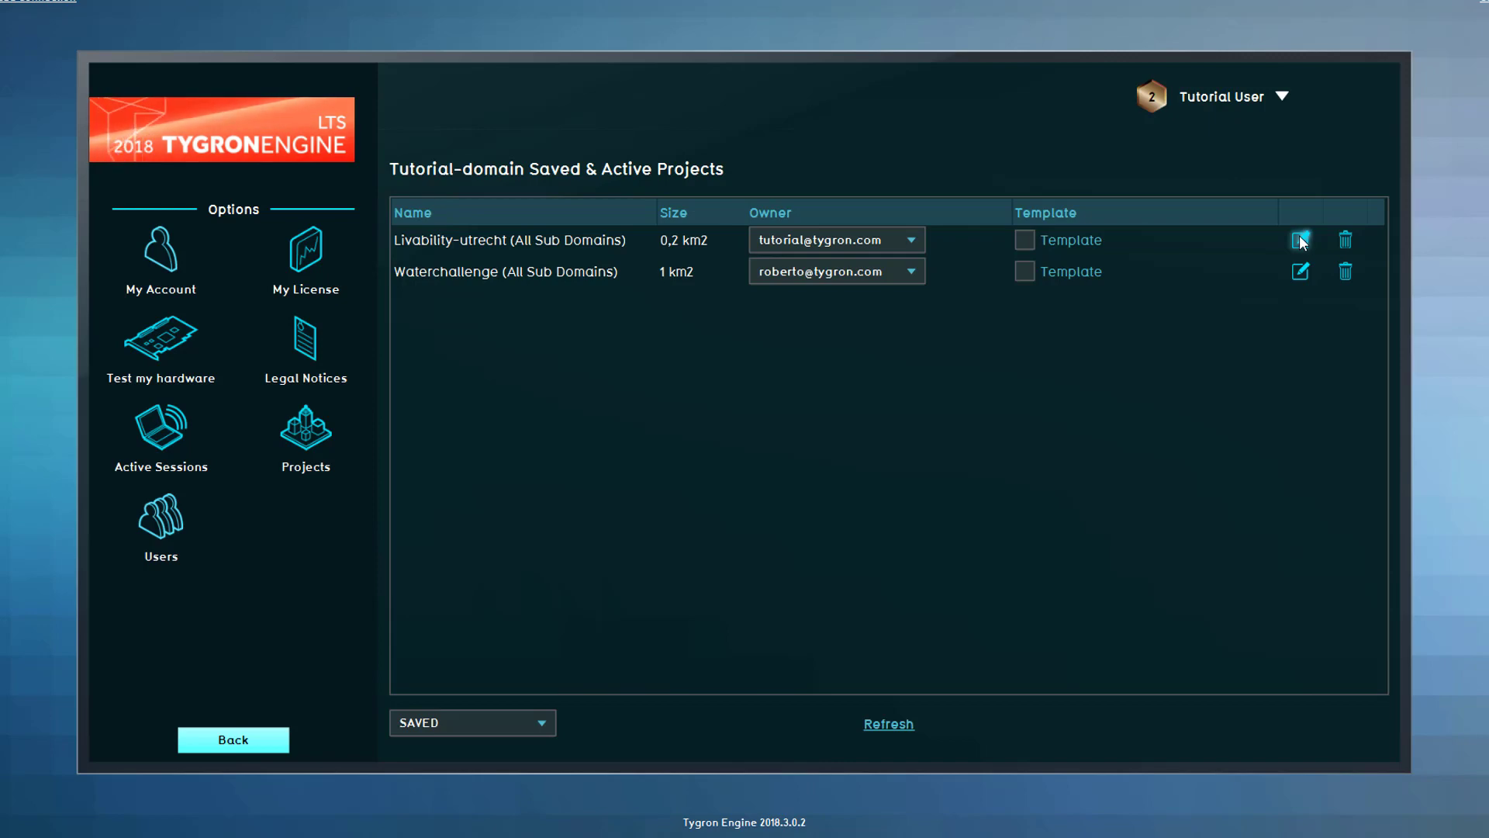
- Move the Livability-utrecht project to the Trash Bin, confirming the warning
left_click(1346, 239)
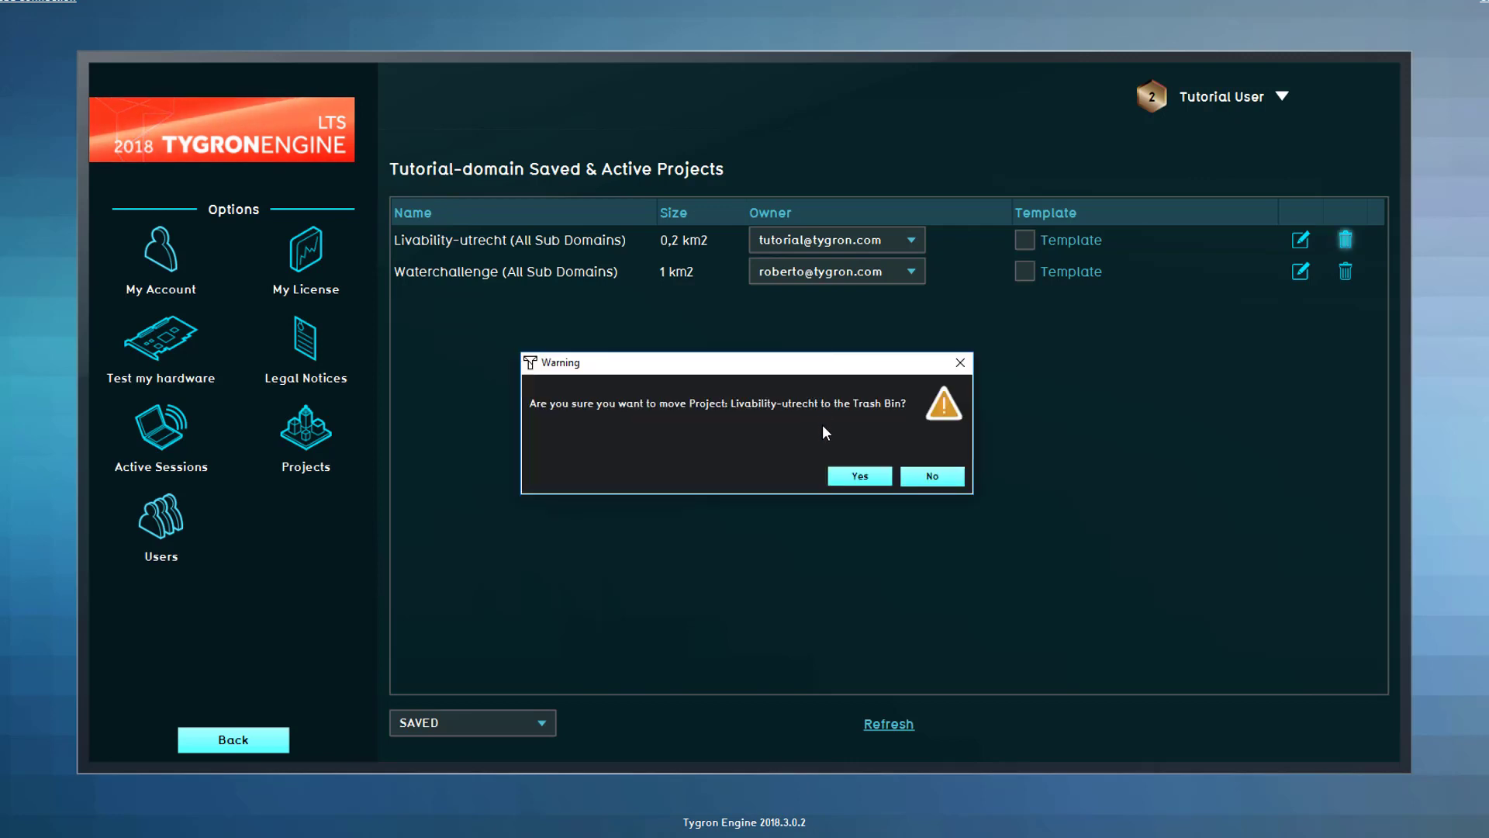
left_click(850, 476)
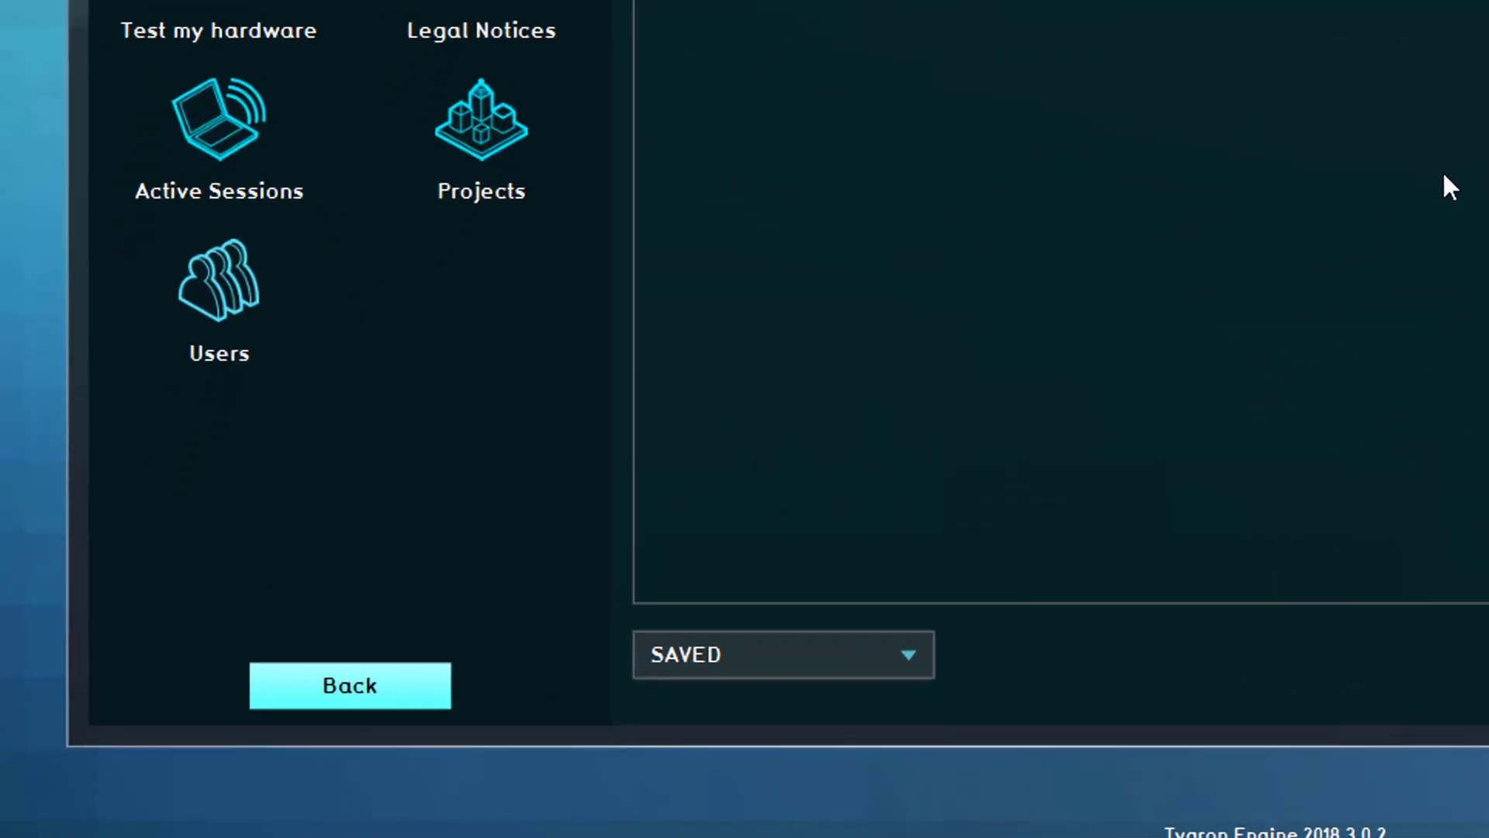
- Switch the project list to the Trash Bin and restore Livability-utrecht, confirming with Yes
left_click(864, 654)
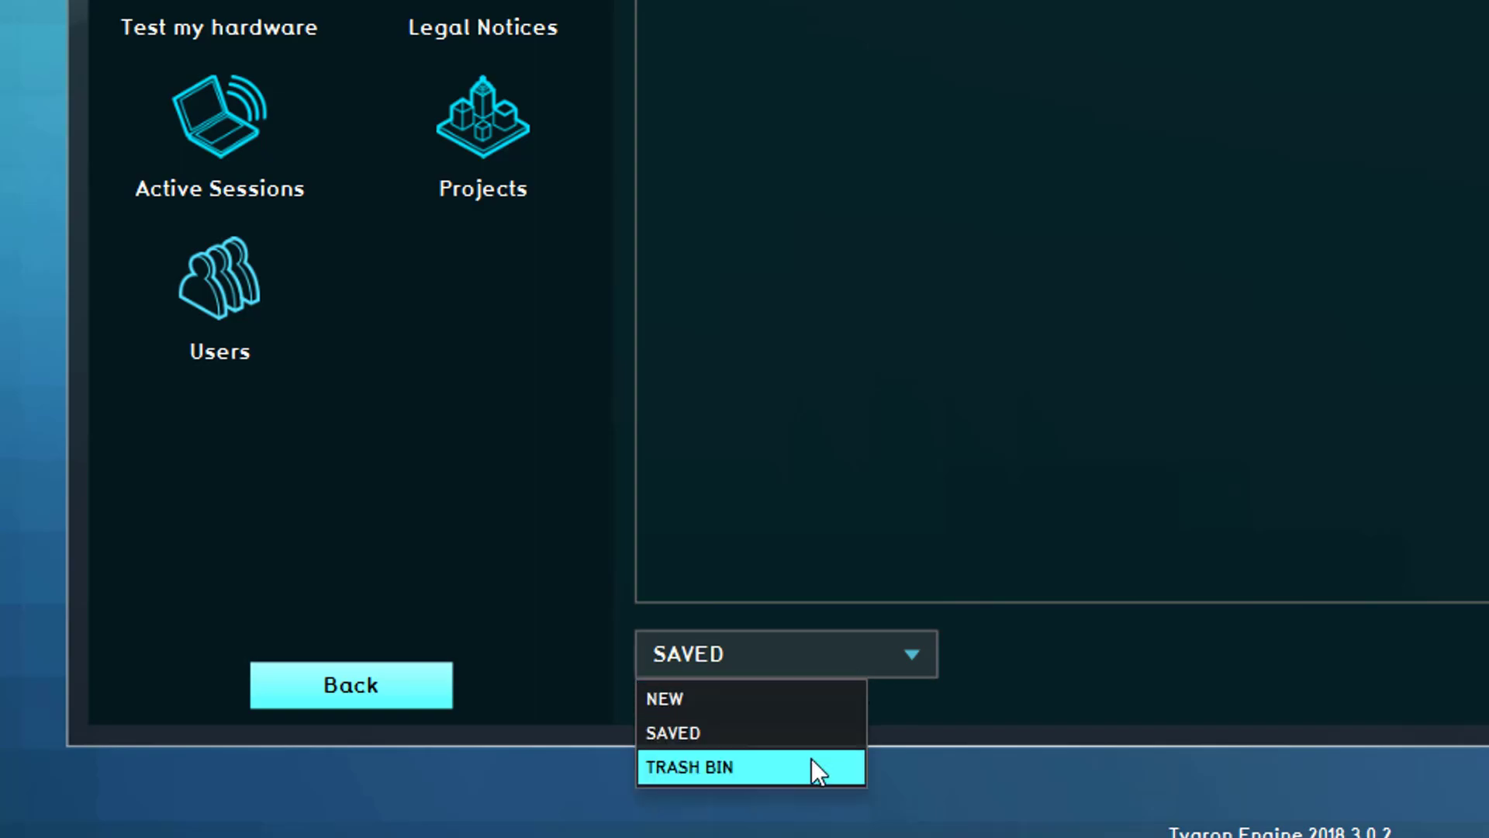
left_click(804, 765)
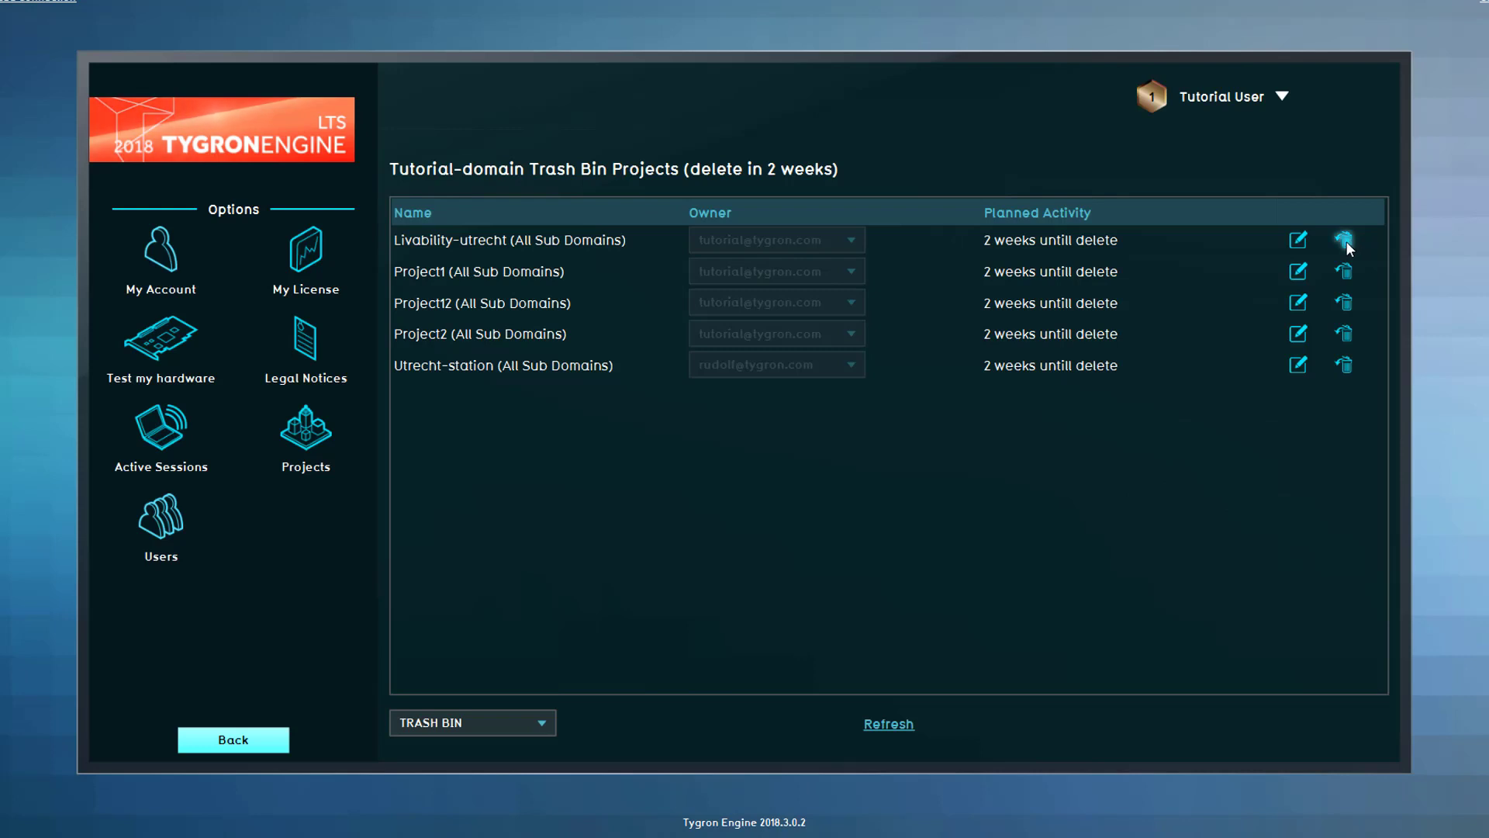
left_click(1237, 392)
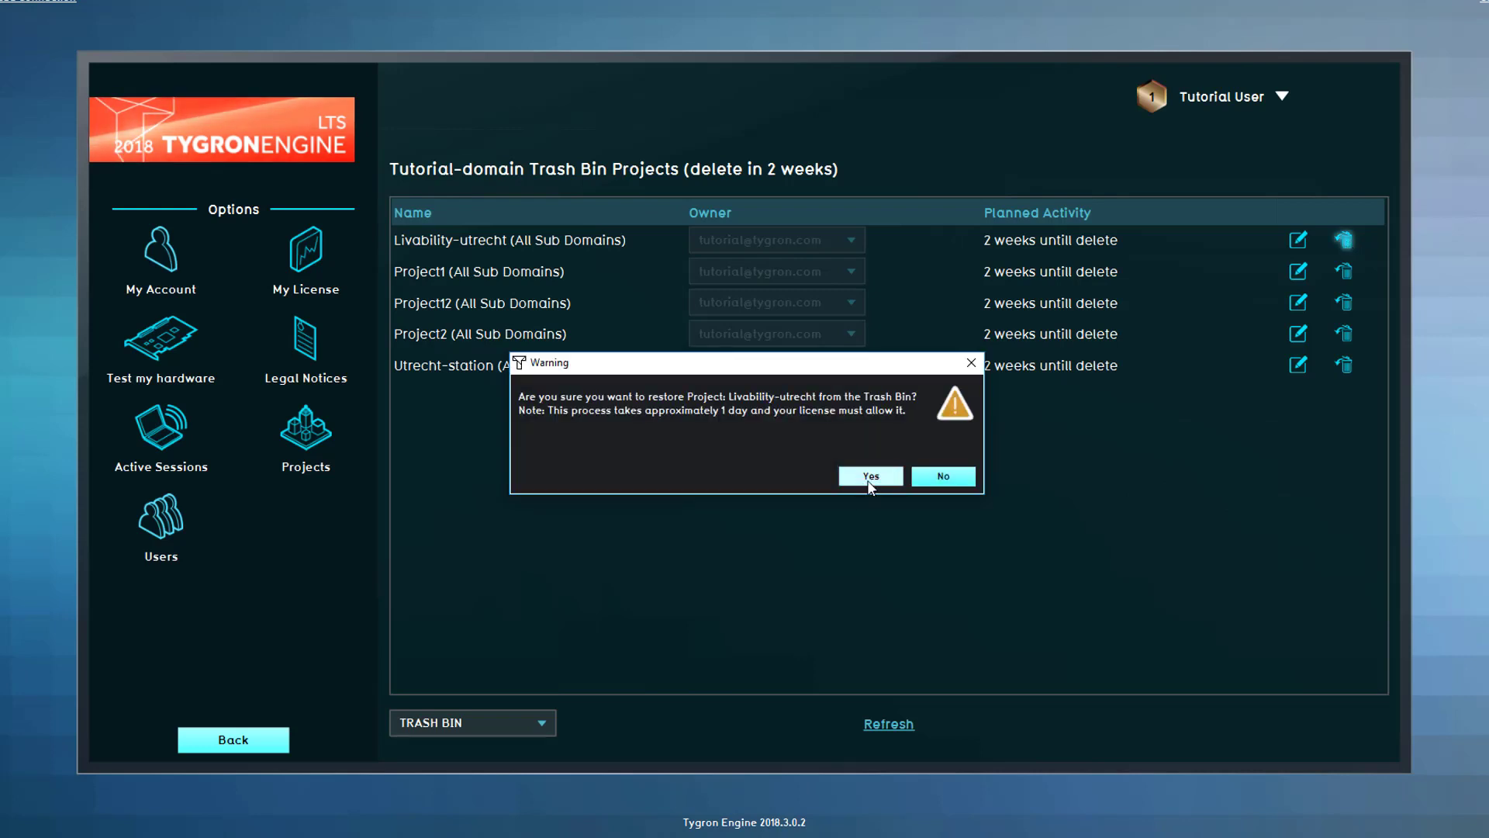
left_click(871, 476)
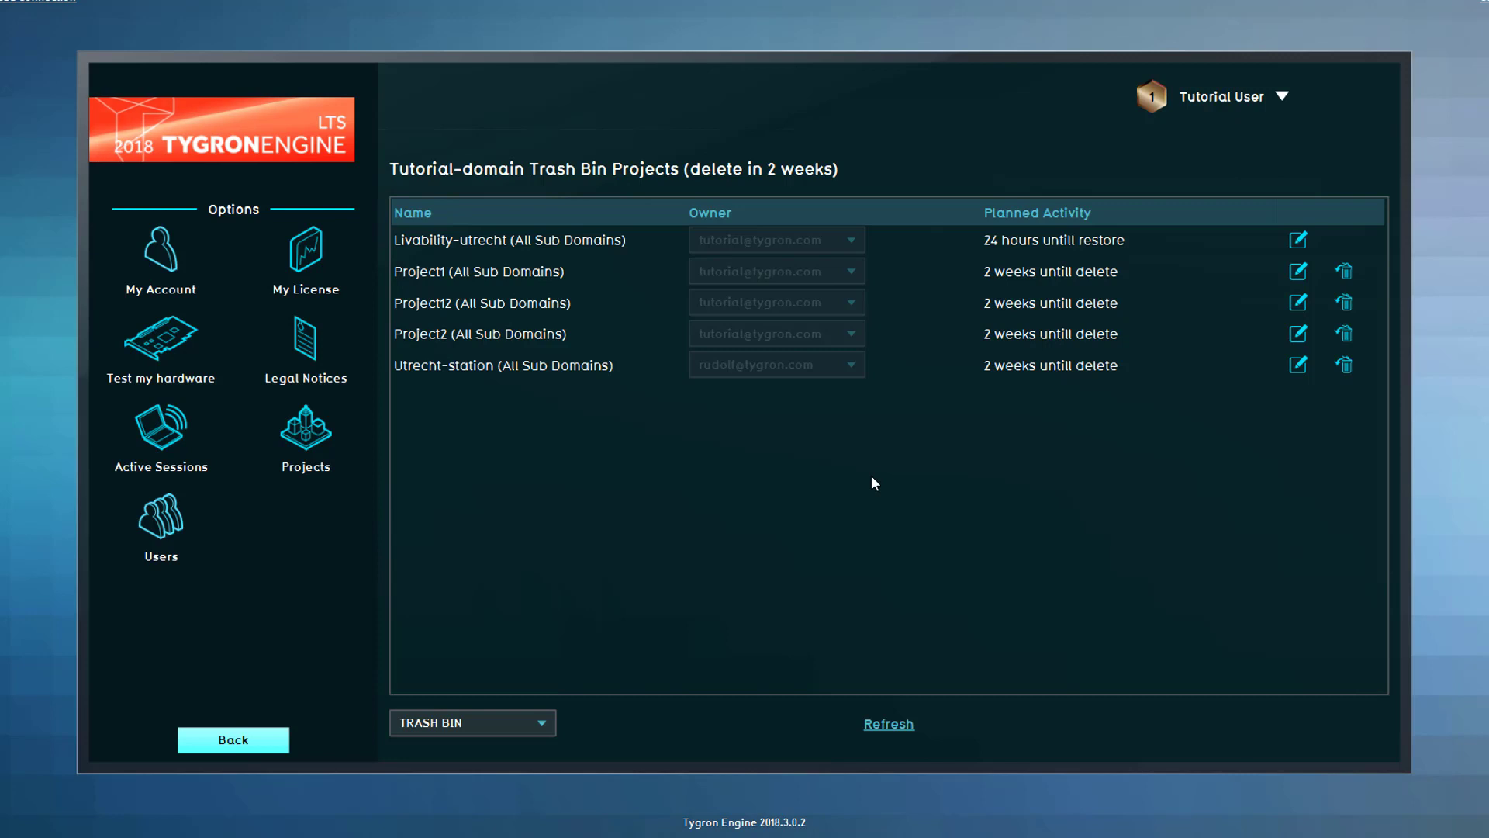
- Switch the project list from Trash Bin to New to show Project12
left_click(517, 721)
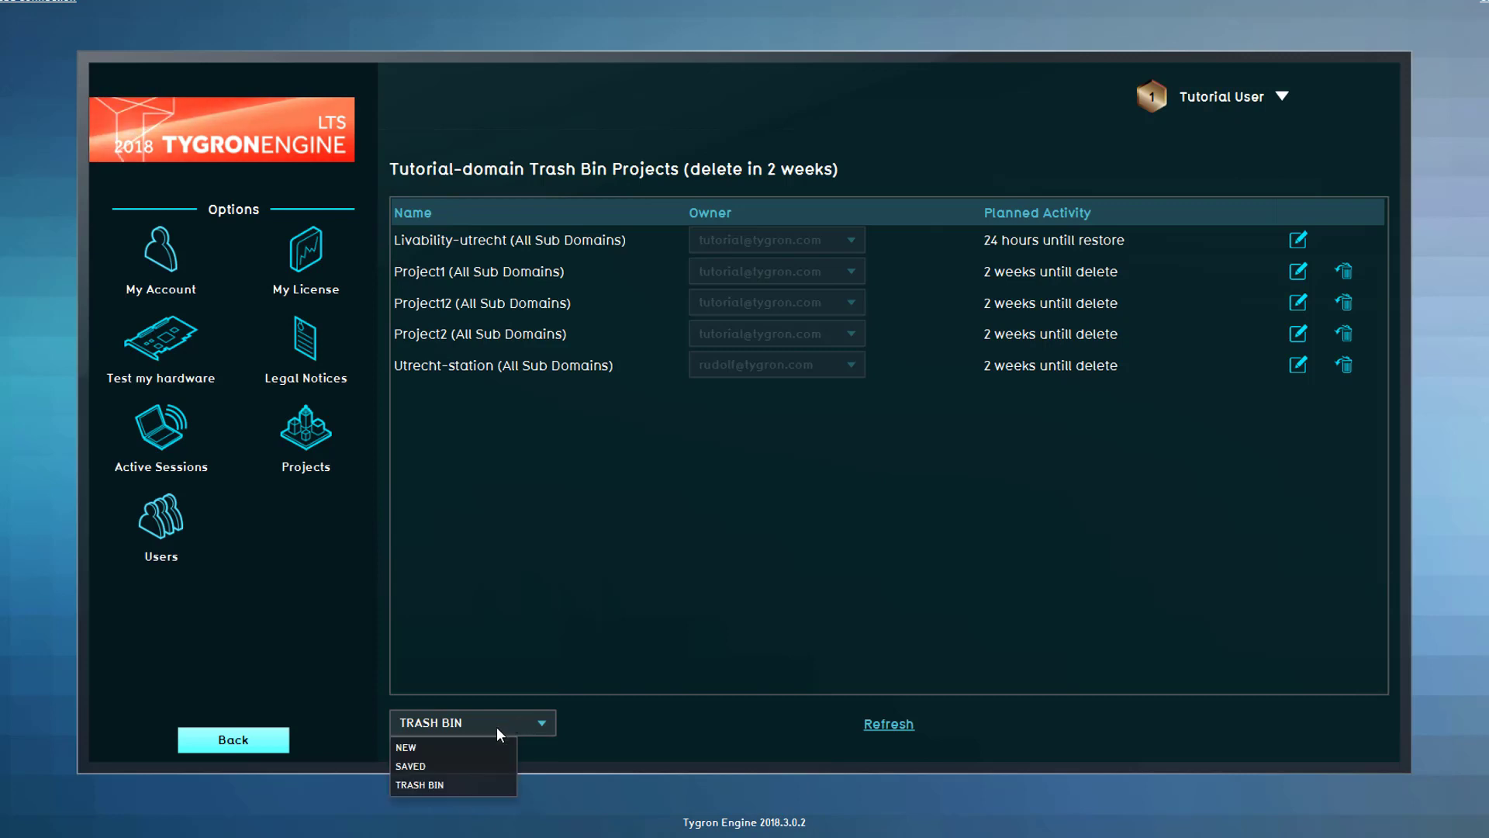
left_click(473, 748)
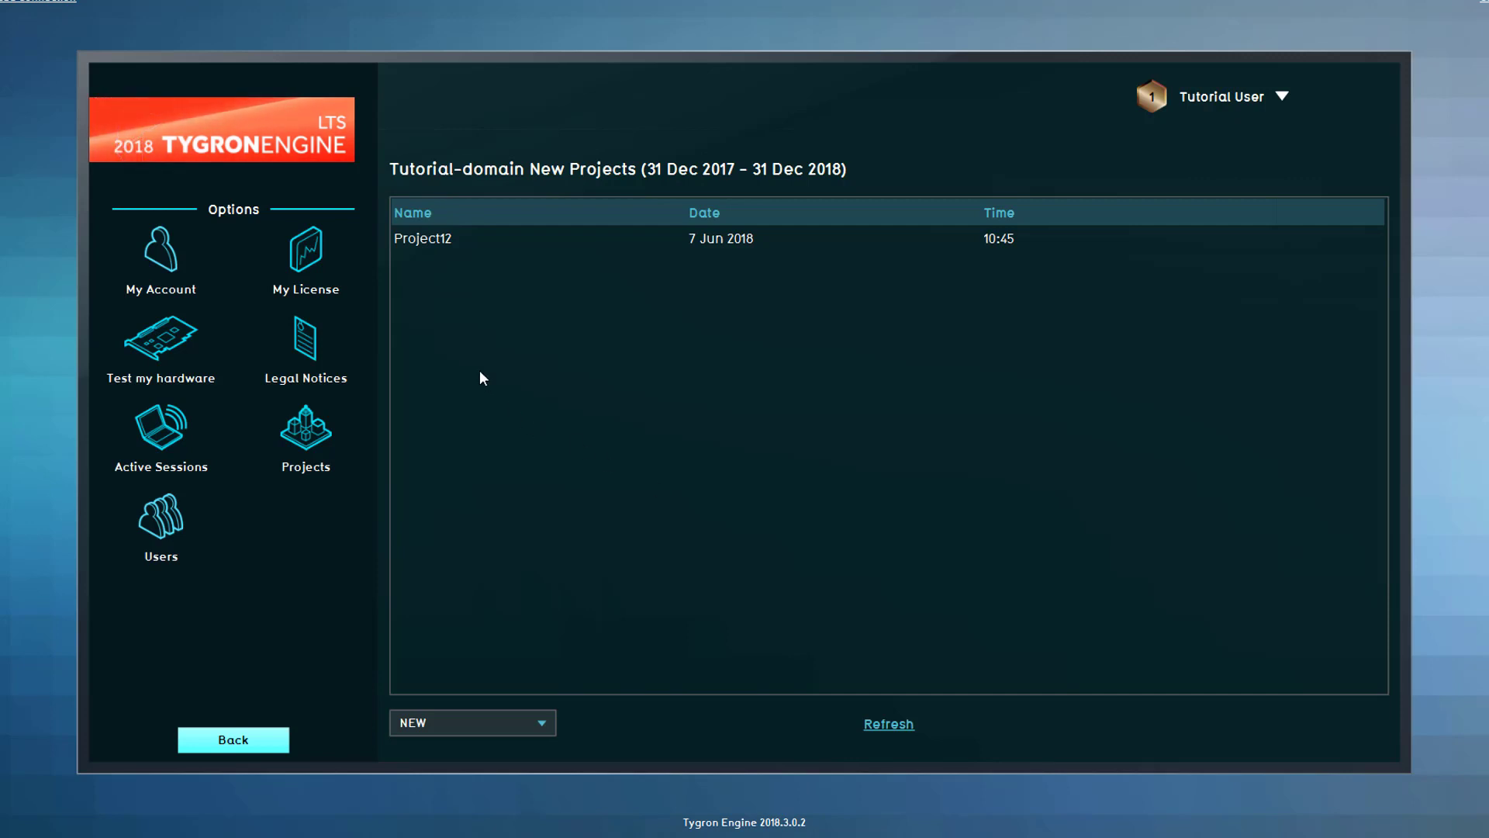
- Open My License to show Bronze+ usage and the Silver+/Gold+ upgrade tiers
left_click(310, 250)
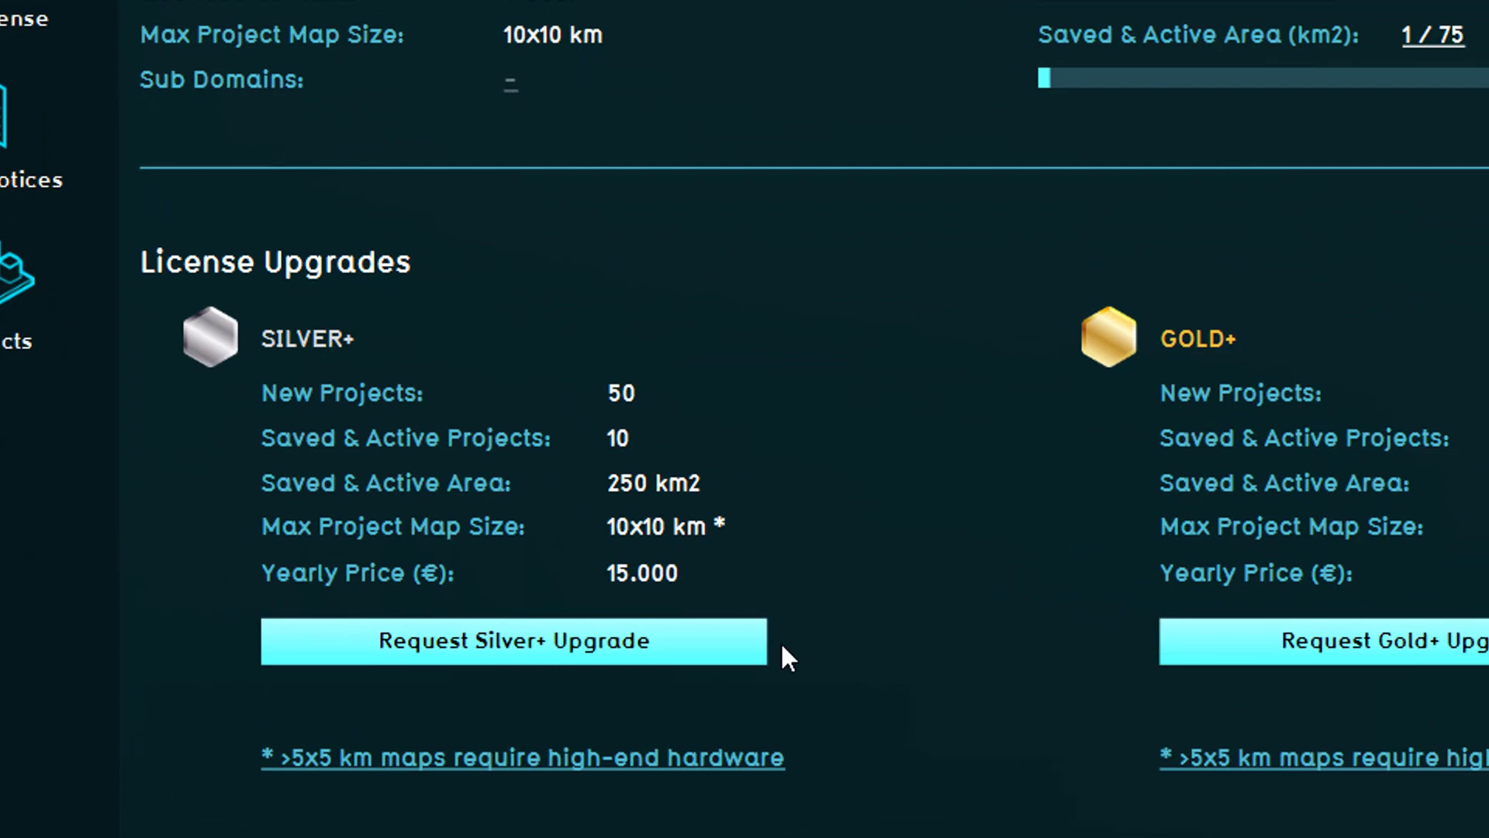
- Request the Silver+ license upgrade, confirm the warning, and acknowledge the processed notice
left_click(736, 640)
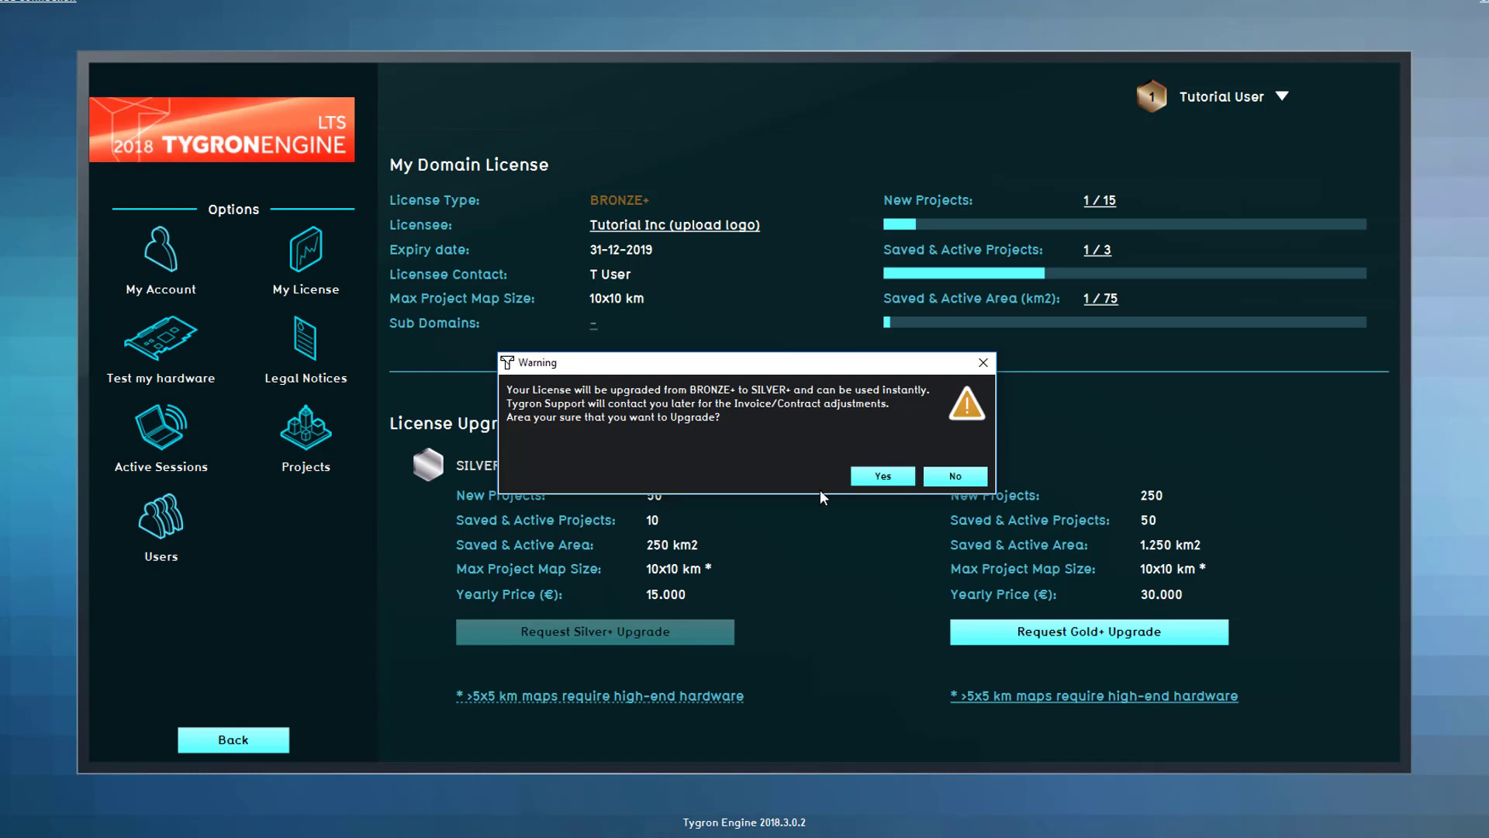
left_click(874, 475)
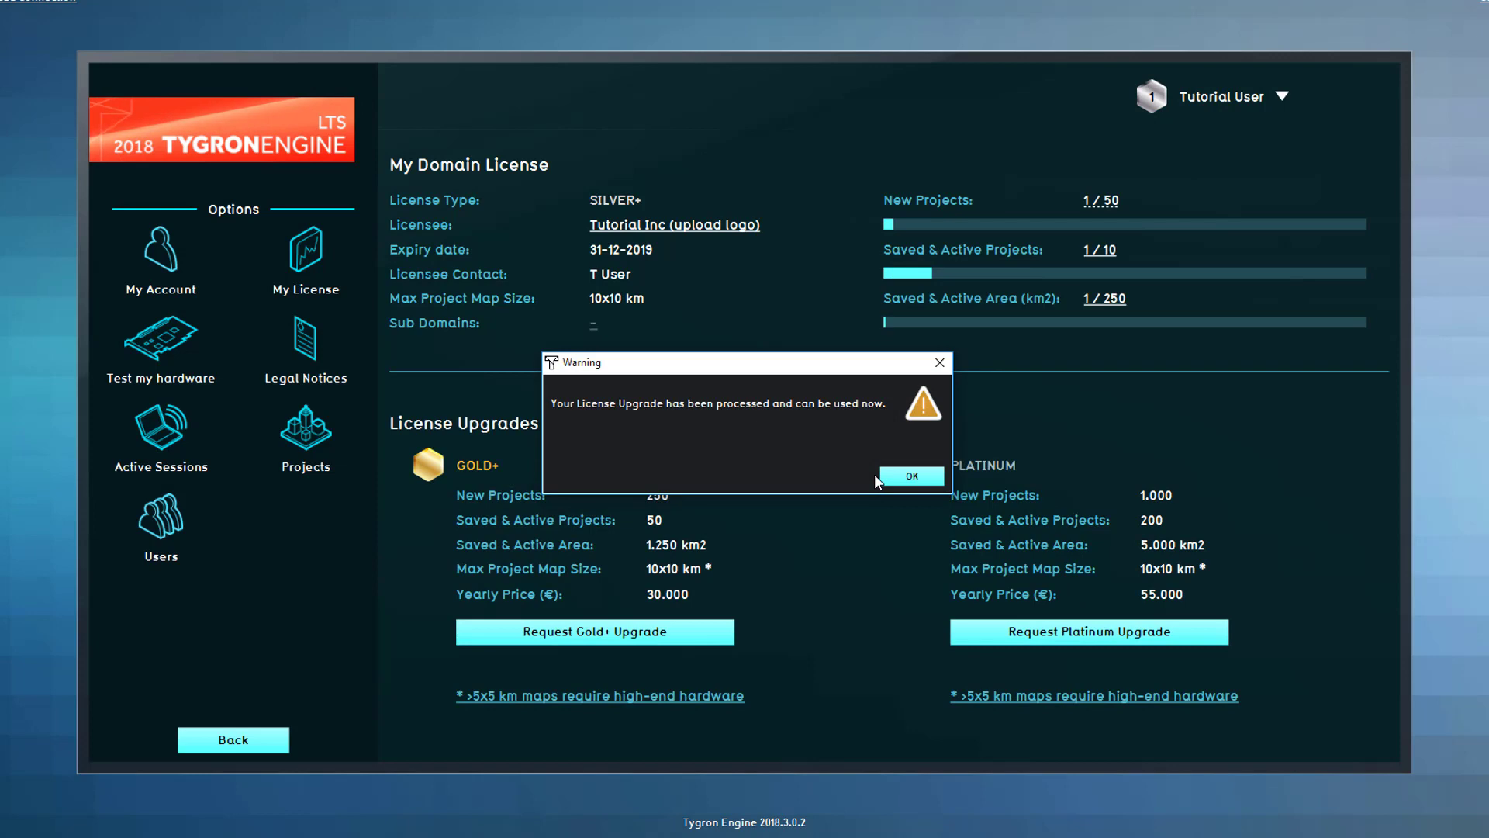
left_click(882, 475)
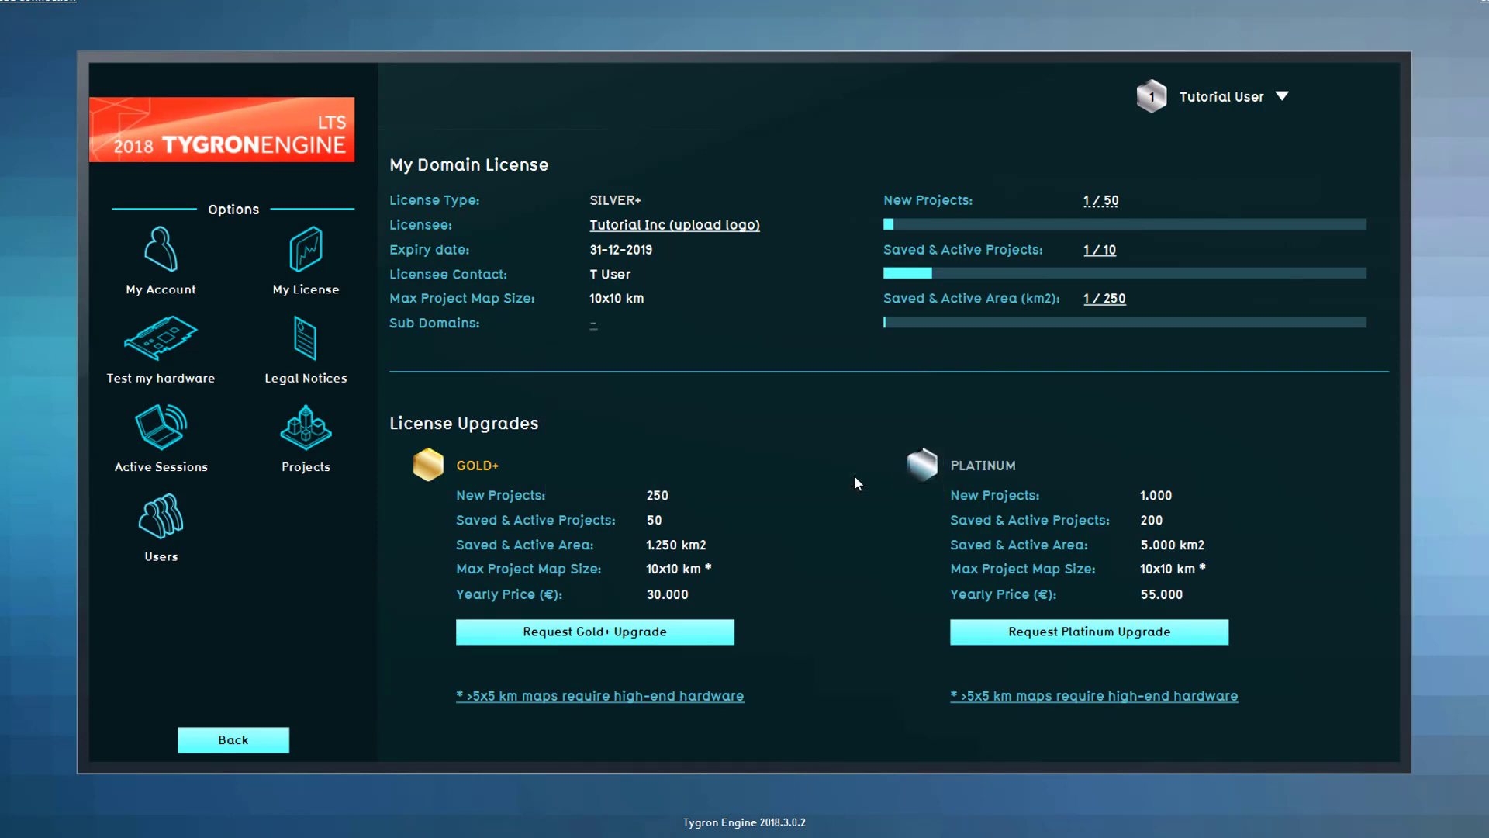